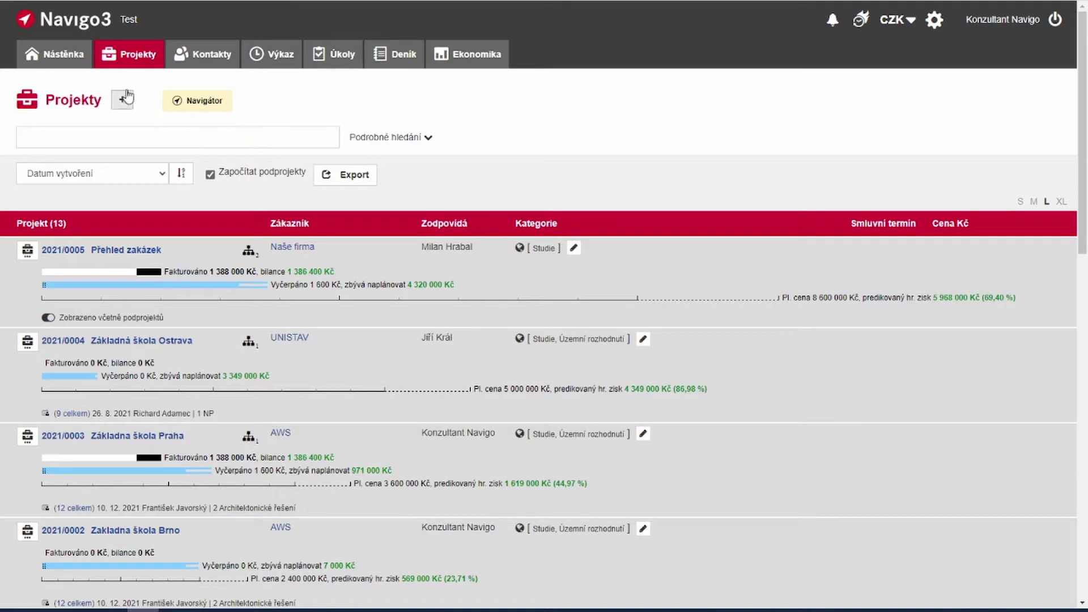
Step: Create a new project named "Základná škola Plzeň" with the business state Zakázka
click(121, 100)
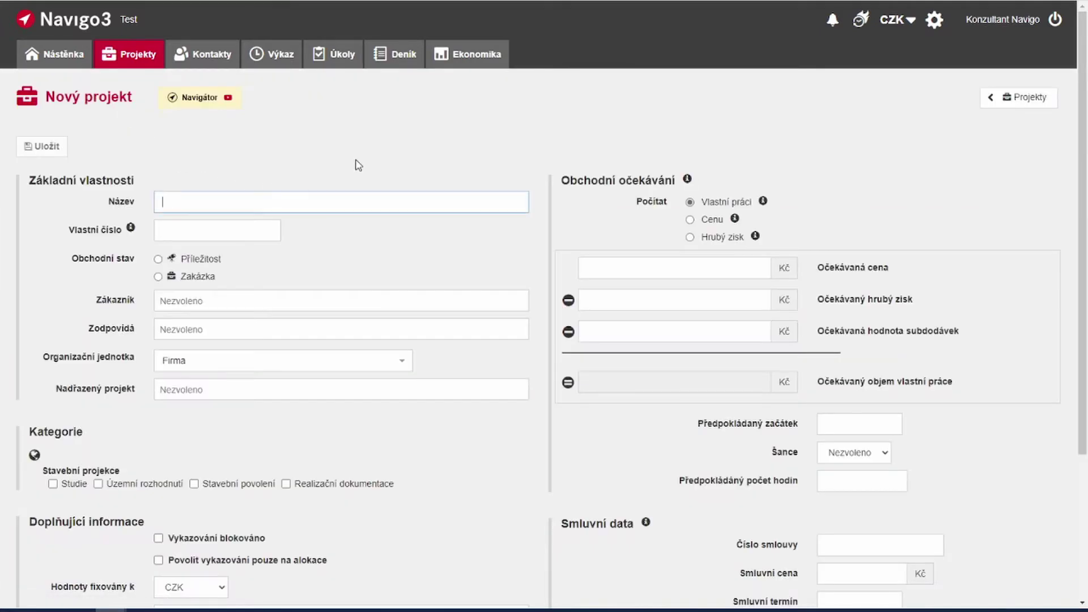
click(318, 203)
text(Základná škola Plzeň)
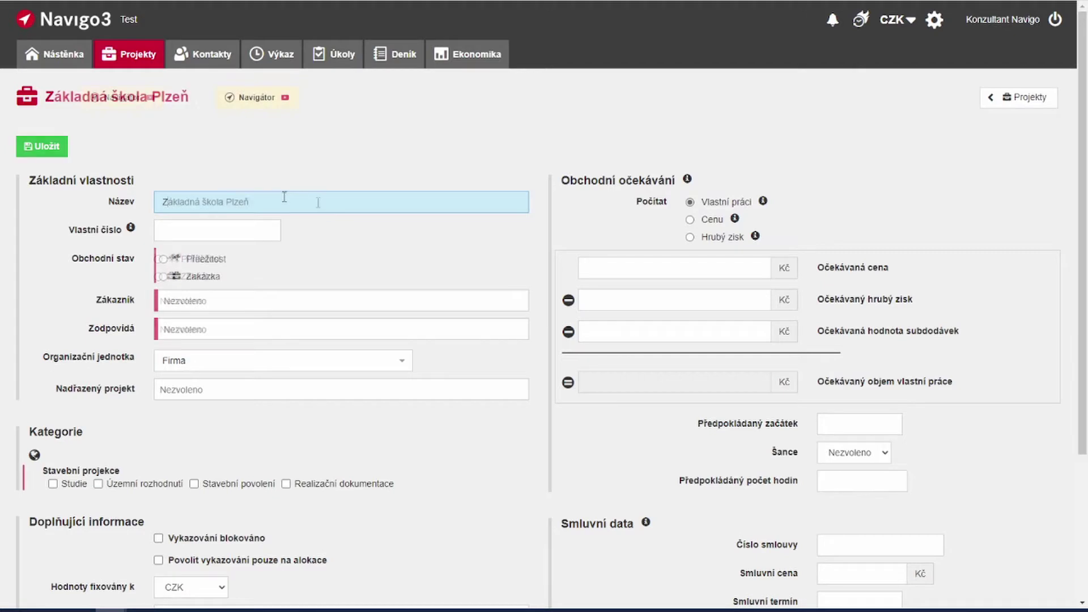
click(221, 232)
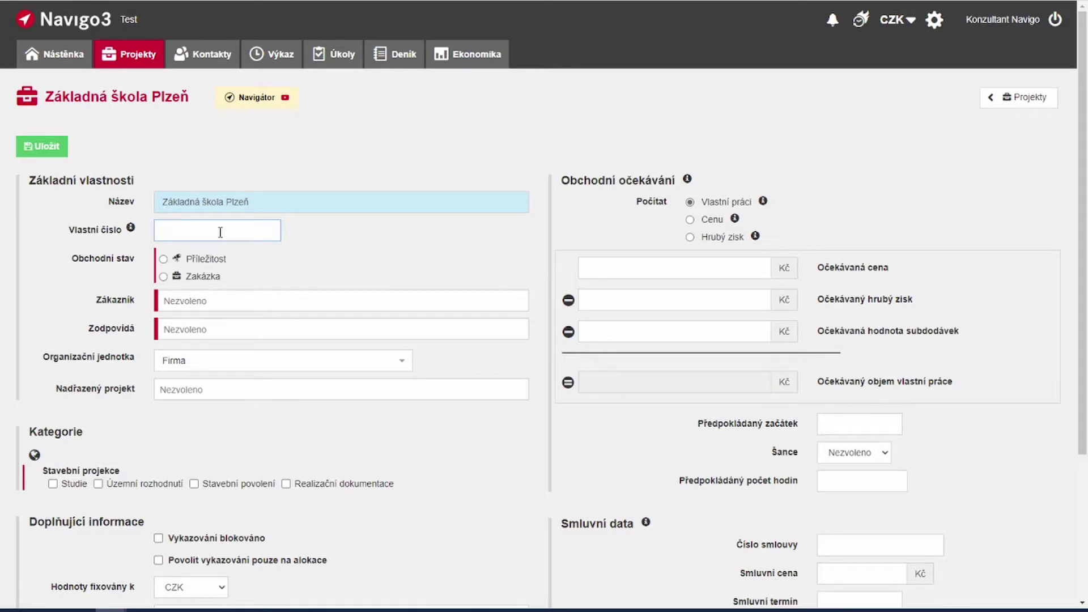
click(188, 280)
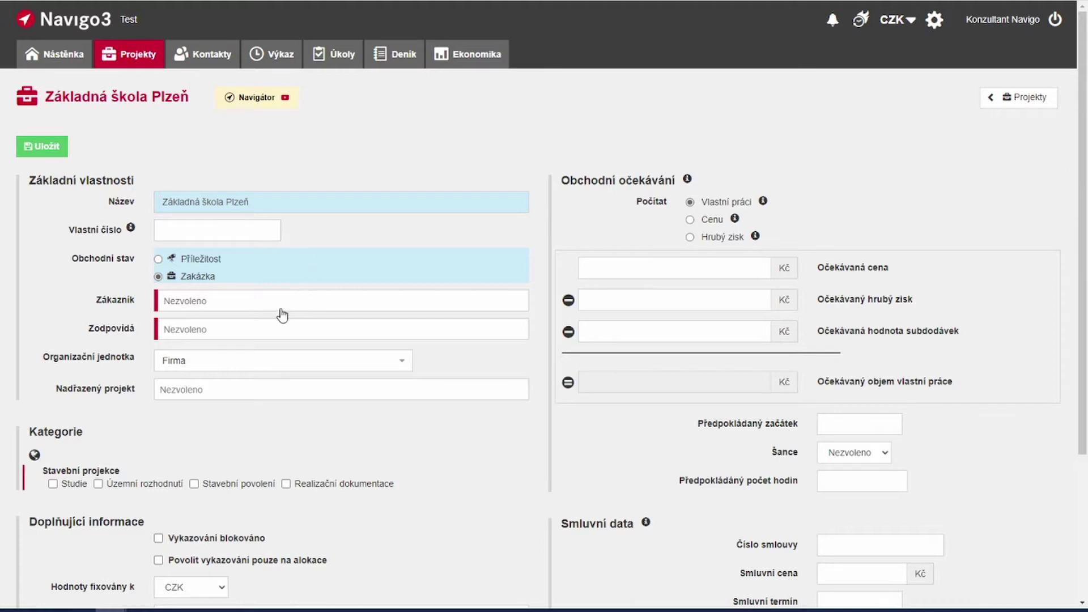
Step: Set the project's customer to Statutární město Plzeň and choose the responsible person
click(258, 311)
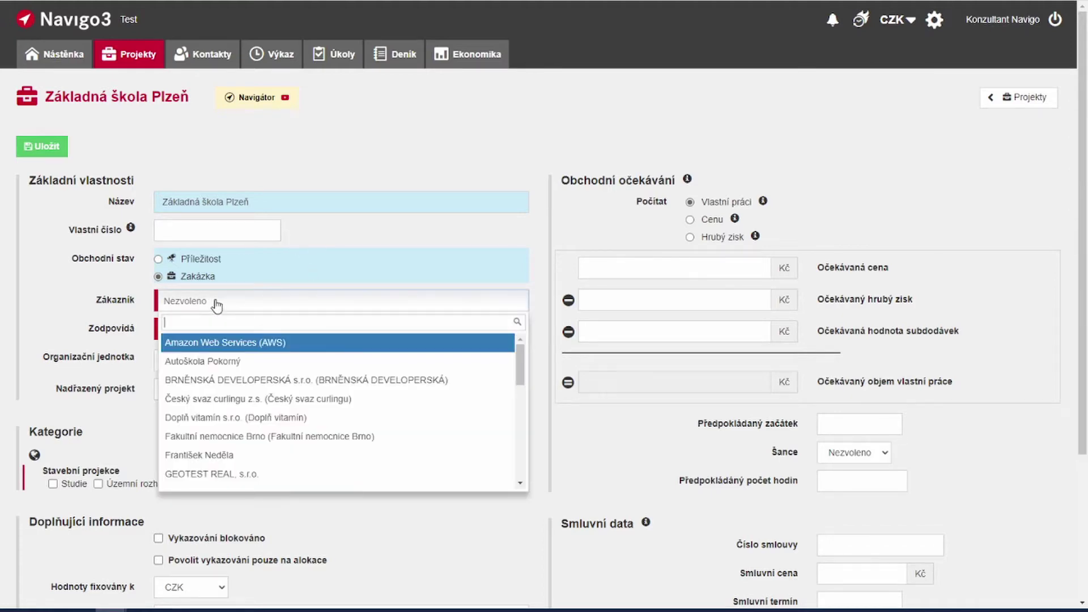
text(pl)
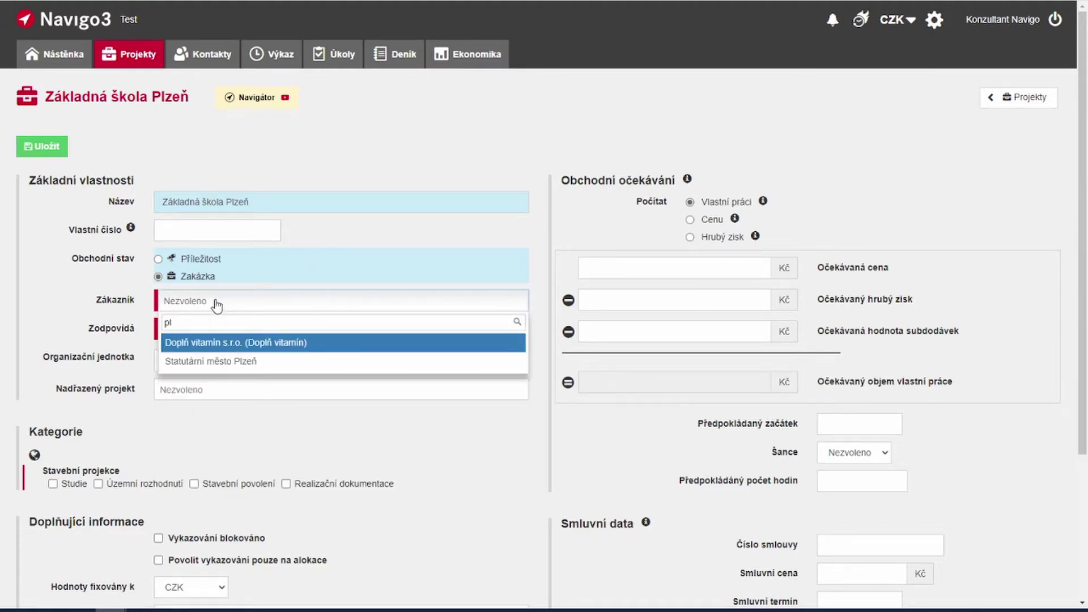
click(209, 362)
click(232, 339)
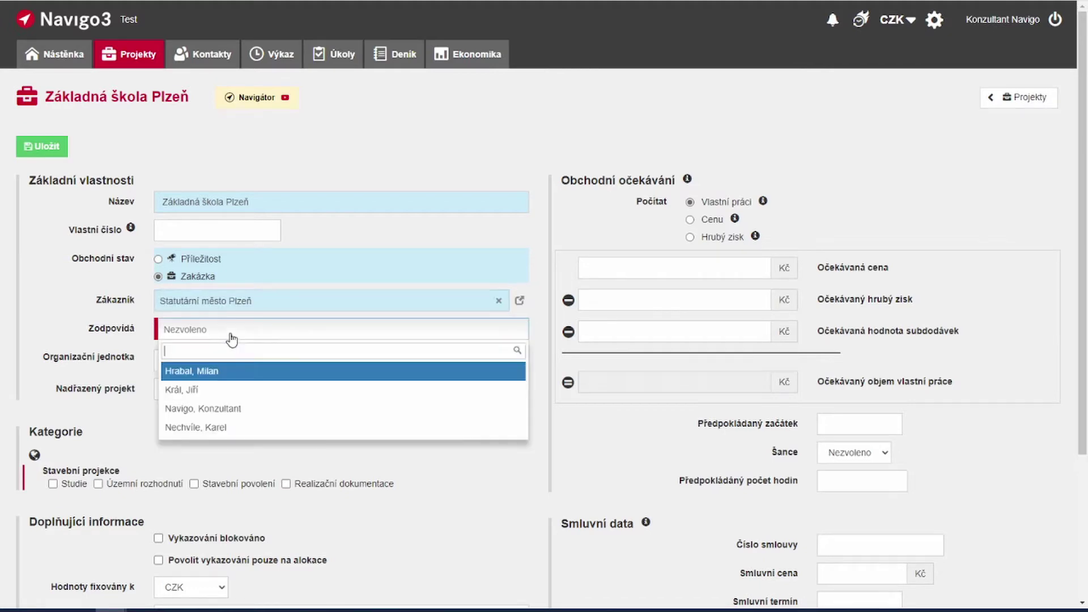
click(219, 383)
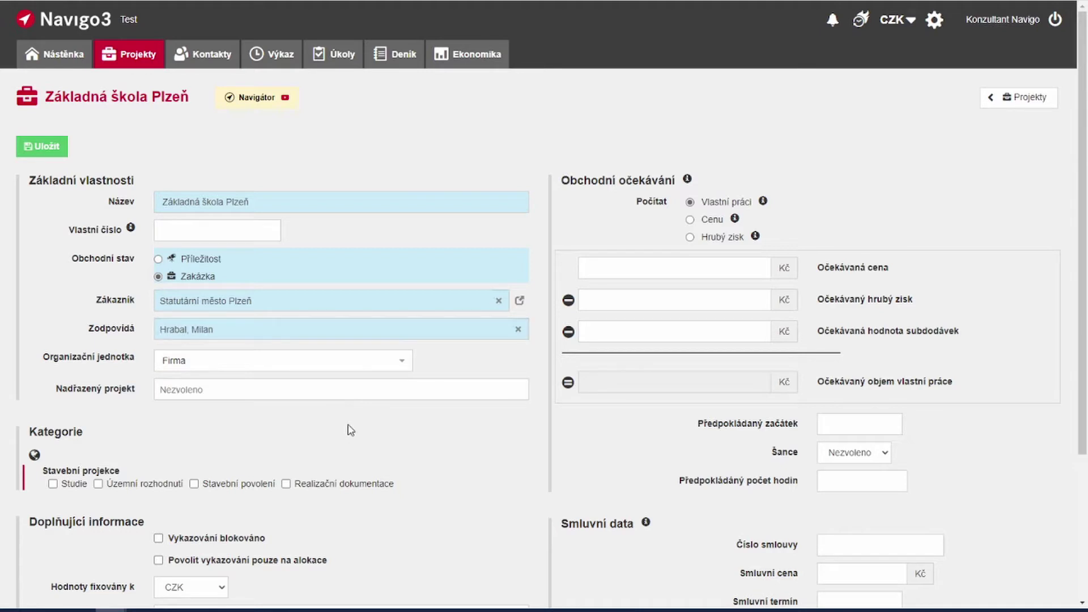
Step: Assign the project to the organizational unit Ateliér 1 and give it the category Studie
click(260, 369)
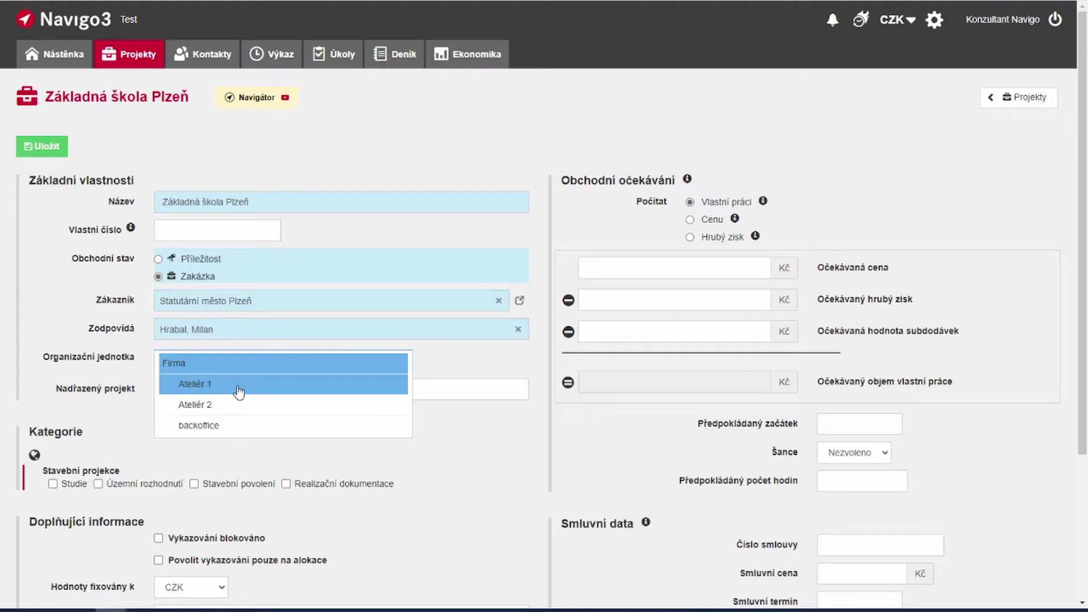
click(238, 385)
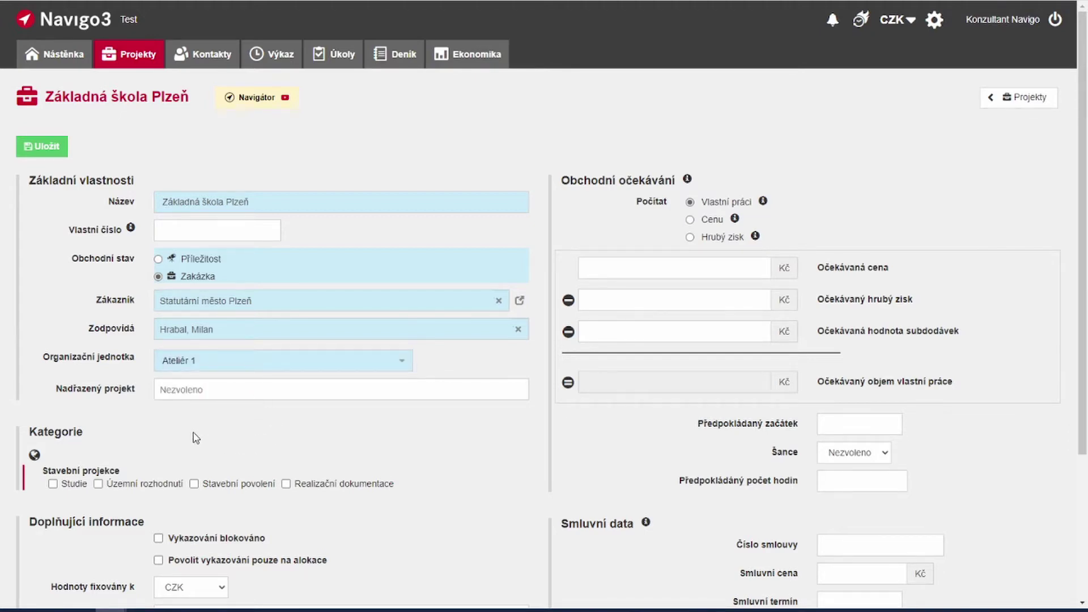
scroll(204, 331, down, 2)
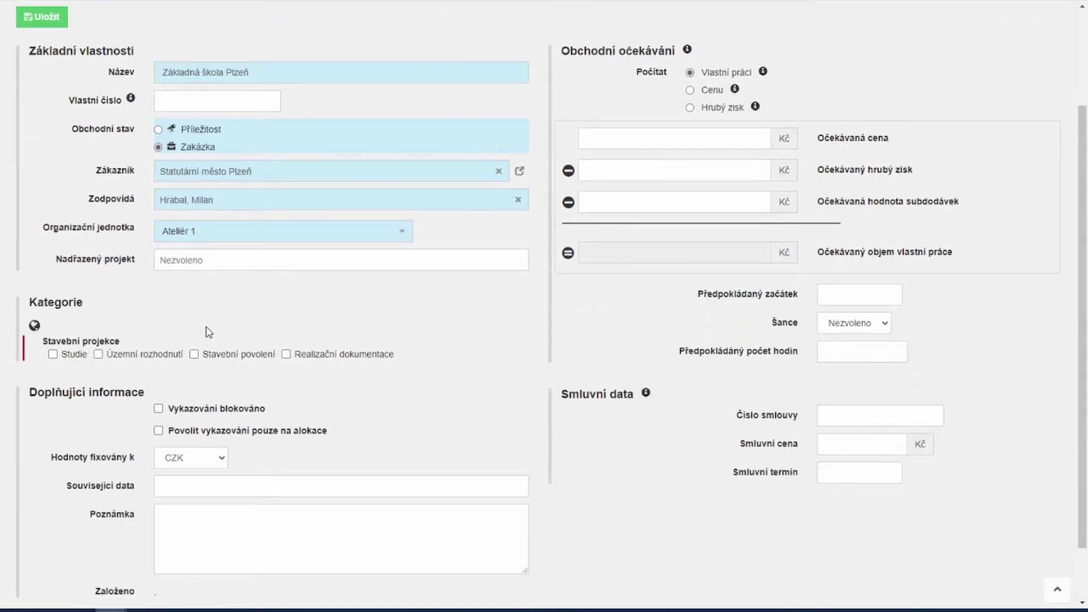
click(223, 264)
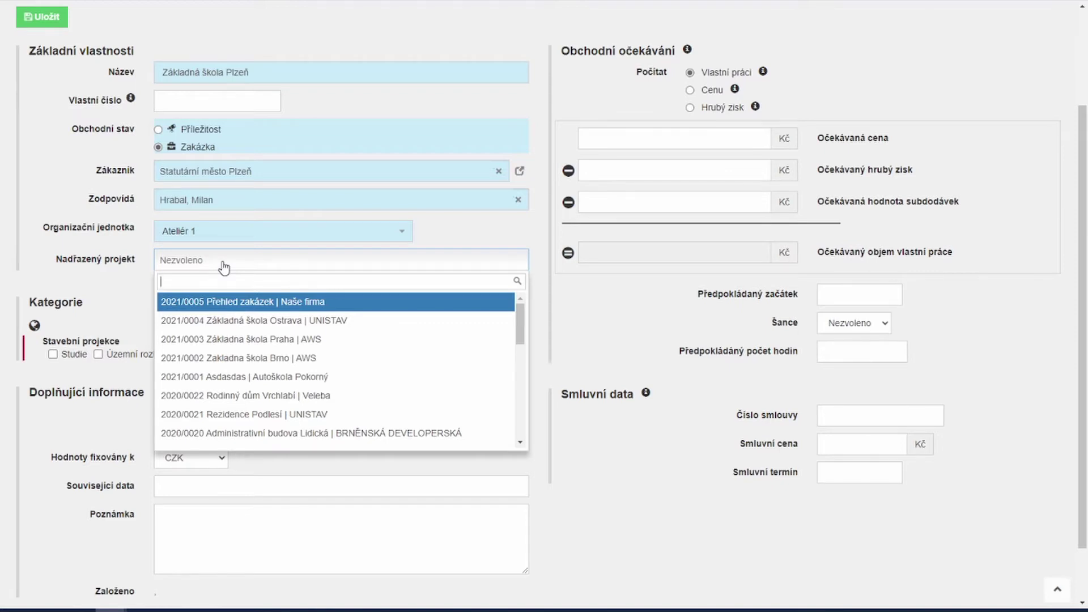
click(224, 265)
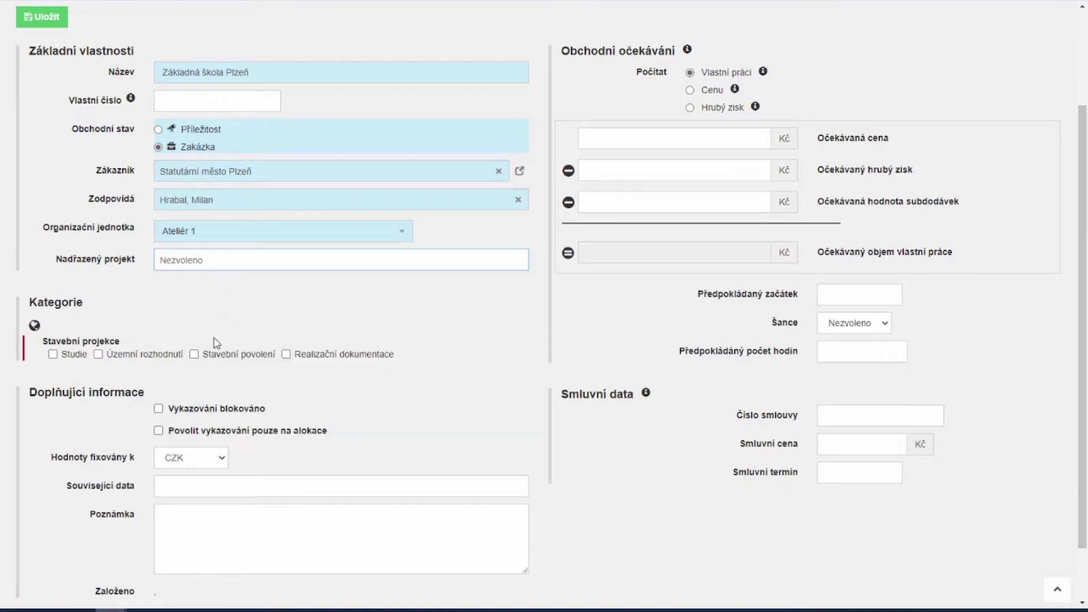
click(52, 354)
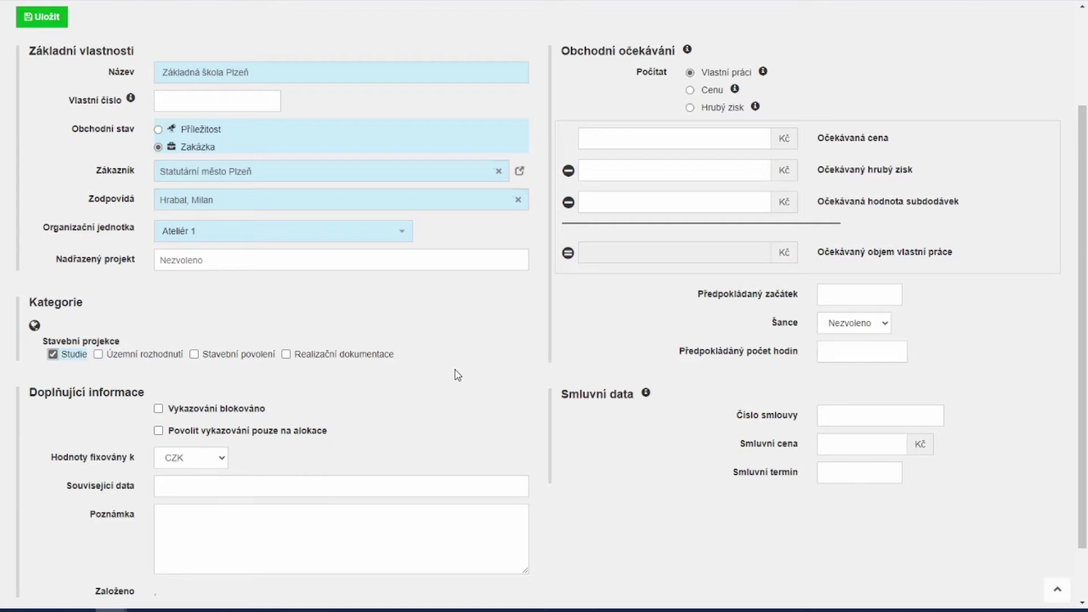
Step: Save the new project without entering any business expectations or contract data
scroll(462, 377, up, 2)
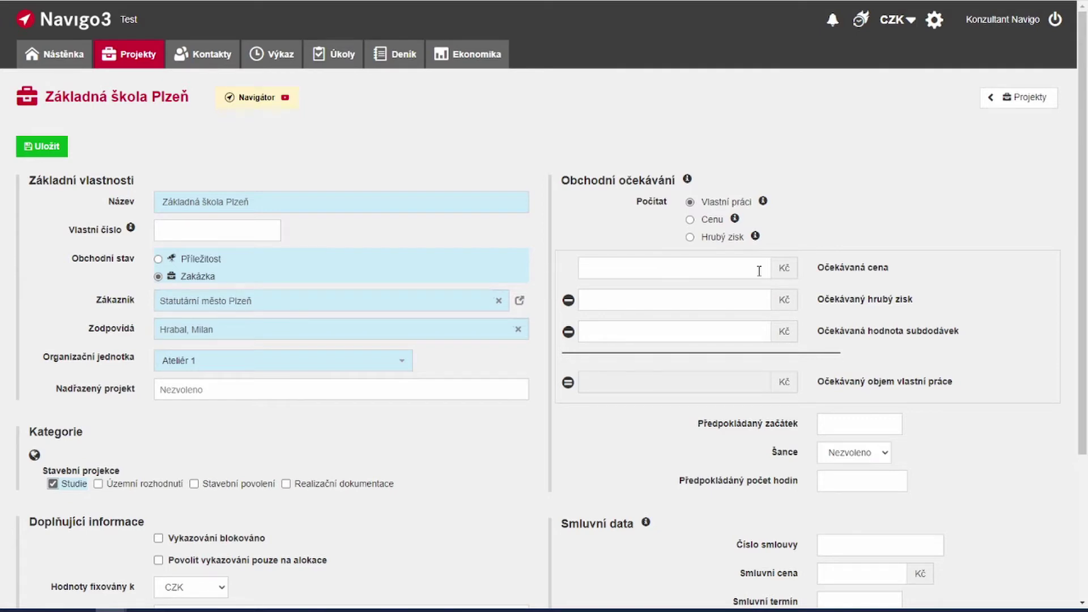
scroll(759, 271, down, 1)
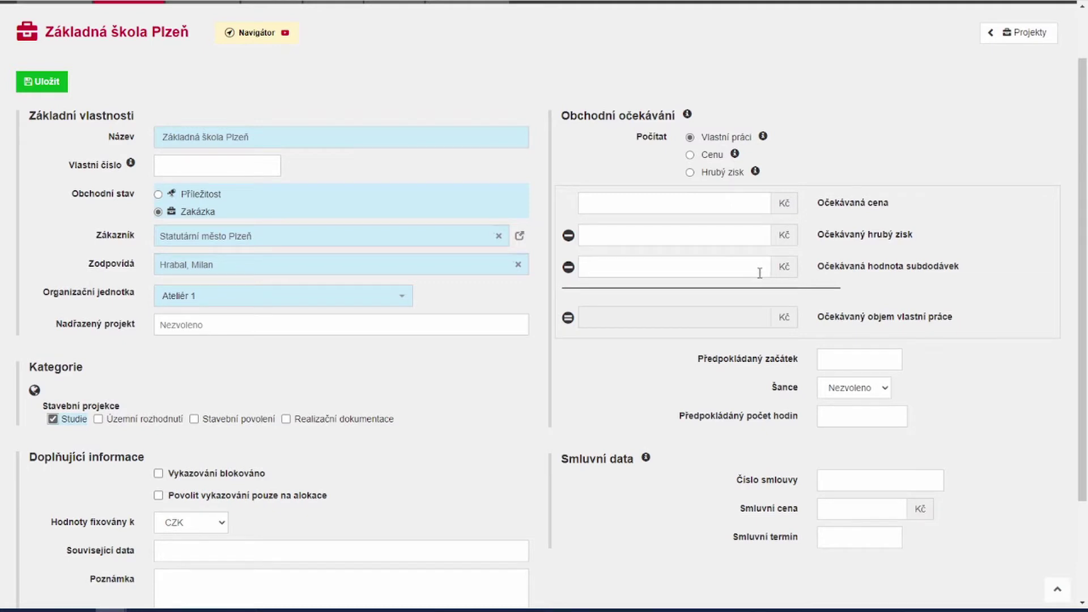
click(59, 90)
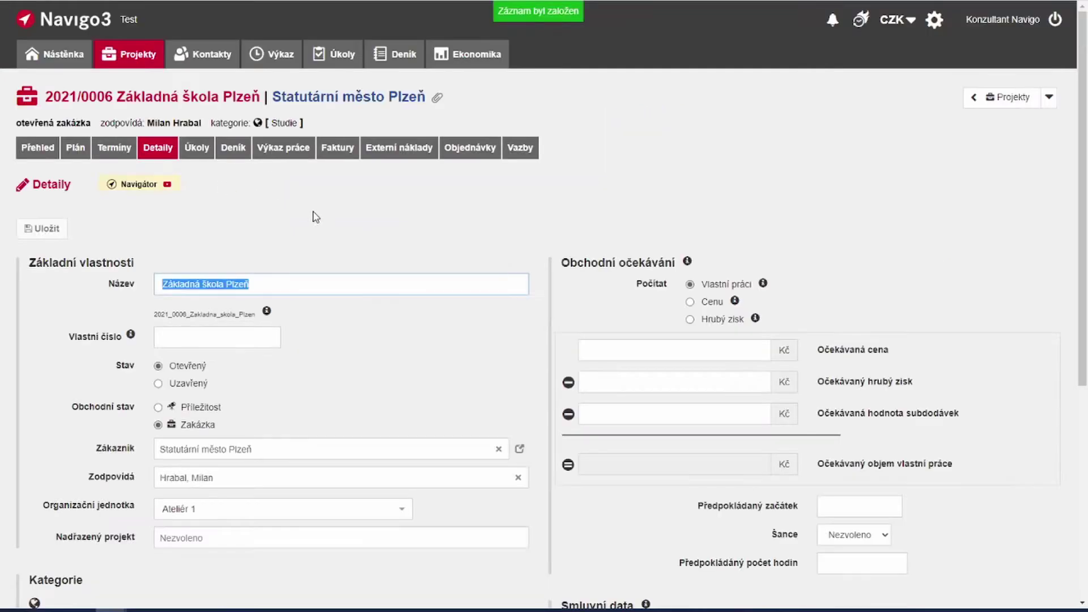
Step: Open the whole-project plan for editing and set the planned price to 1 000 000 Kč
click(77, 149)
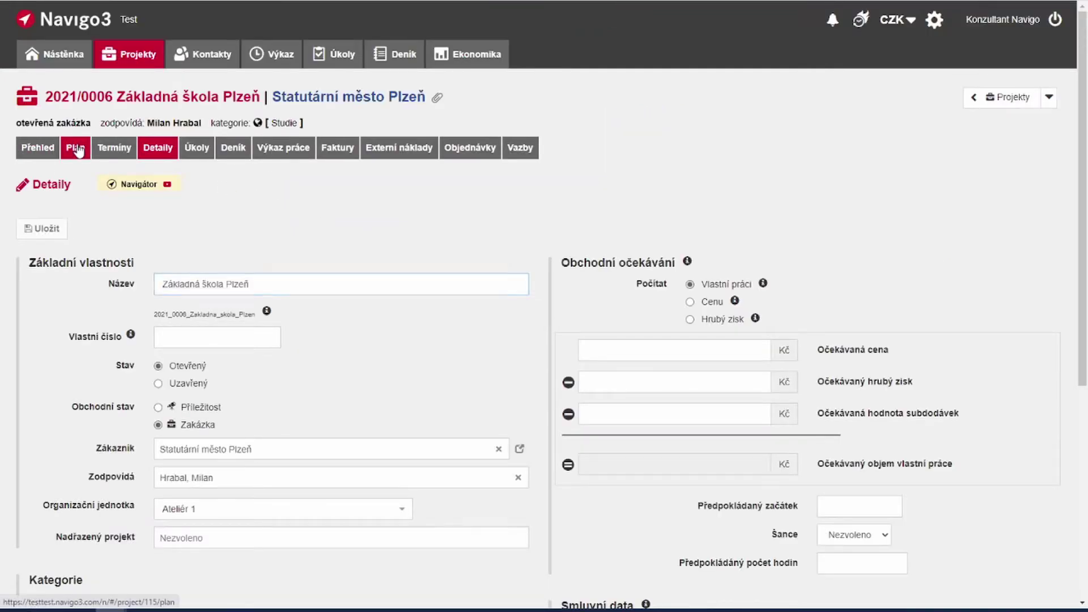
click(77, 148)
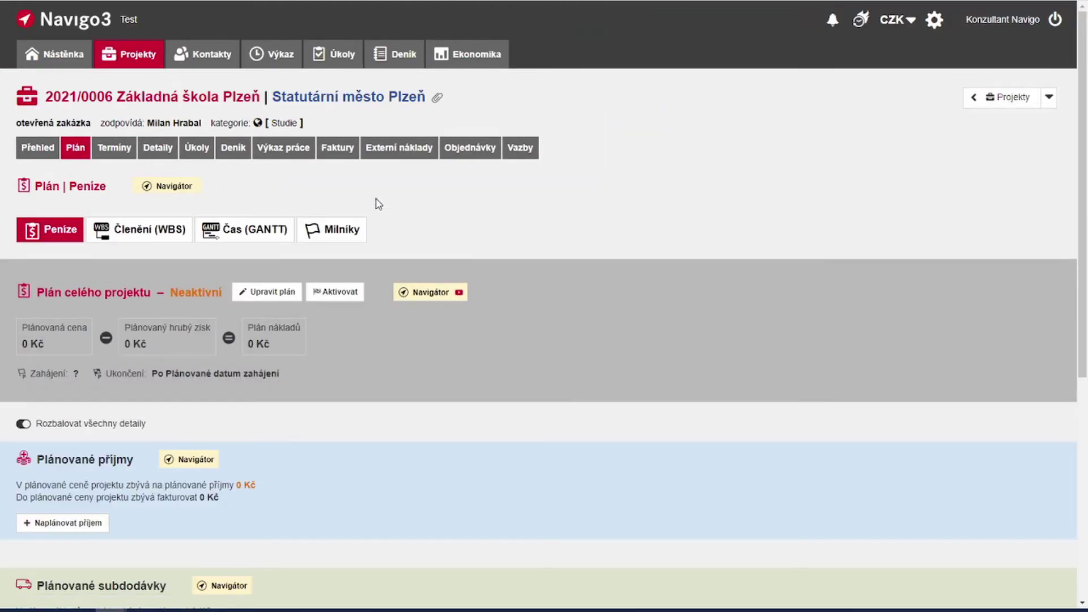
click(289, 301)
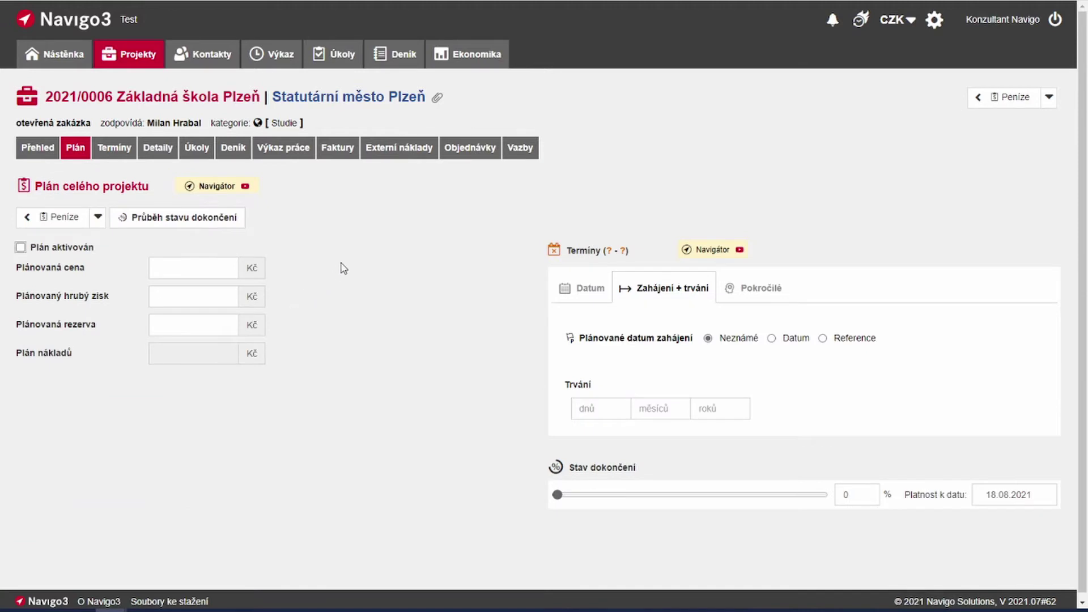
click(221, 266)
text(1000000)
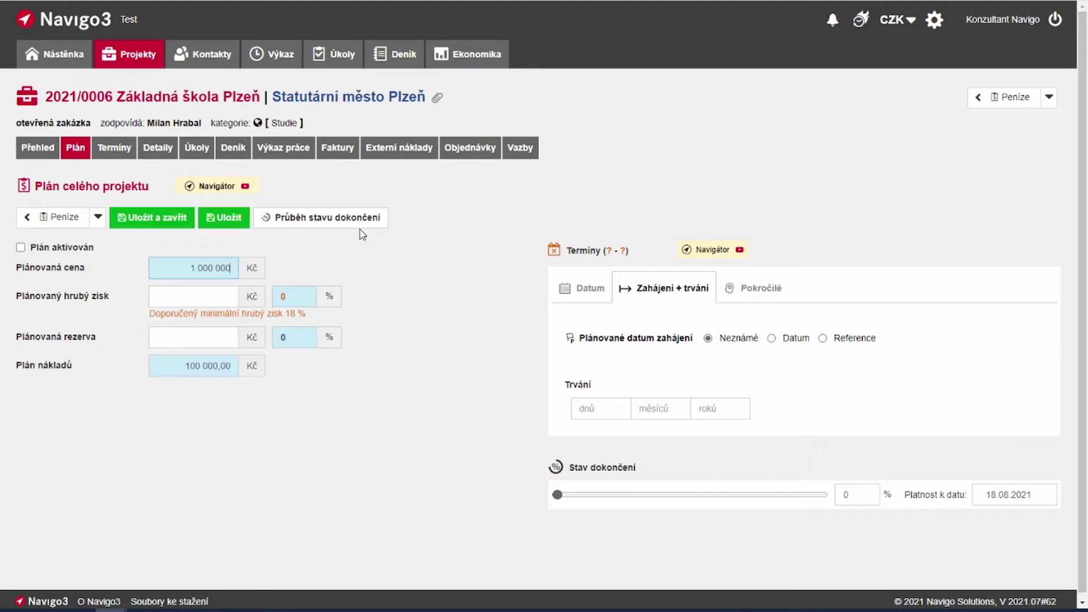
Step: Set the plan's gross profit to 20 % and its reserve to 5 %
click(298, 297)
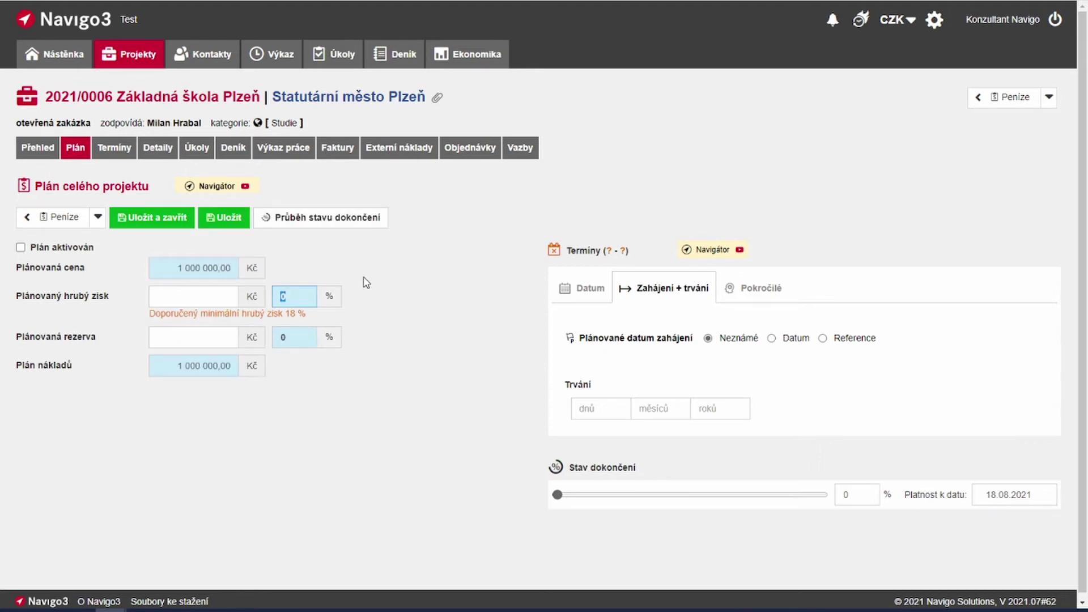
text(20)
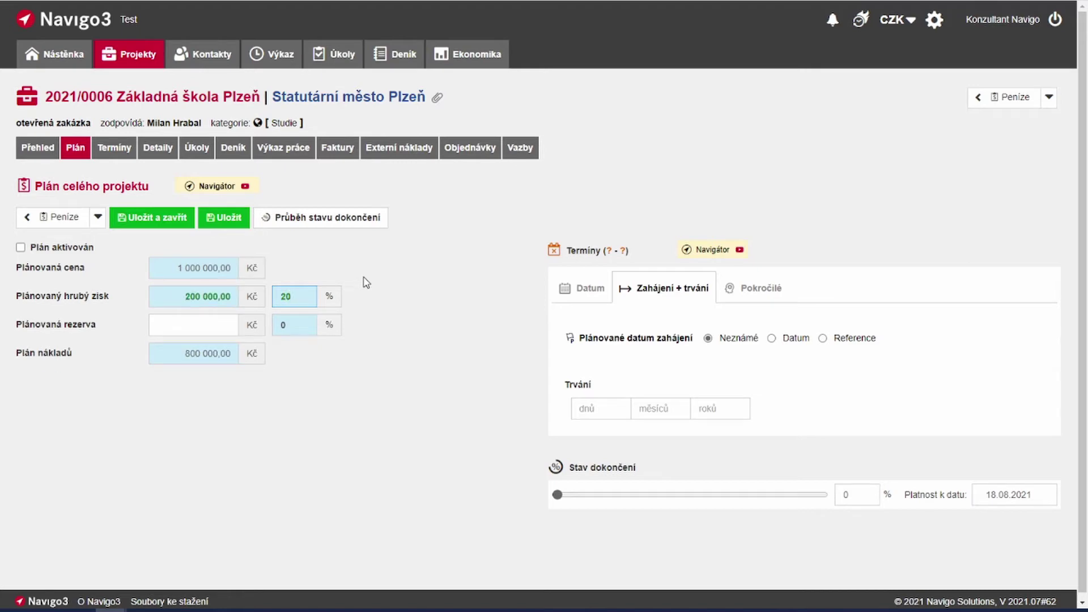
click(296, 320)
text(5)
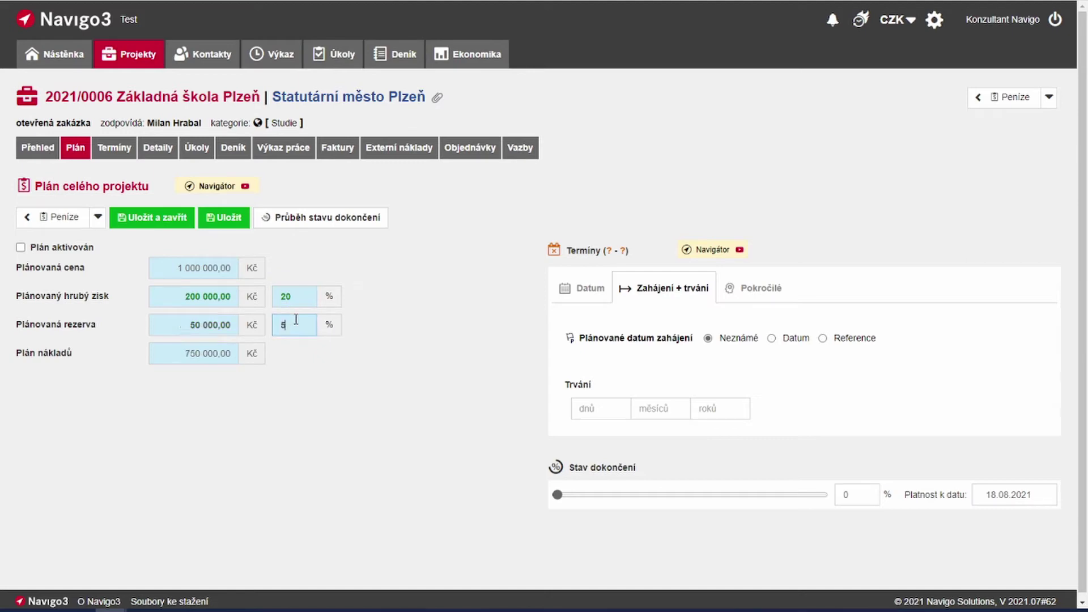
click(343, 366)
mouse_move(204, 361)
Step: Examine the ways to define the plan's deadlines: by date, by start and duration, and the advanced options
click(597, 290)
click(726, 336)
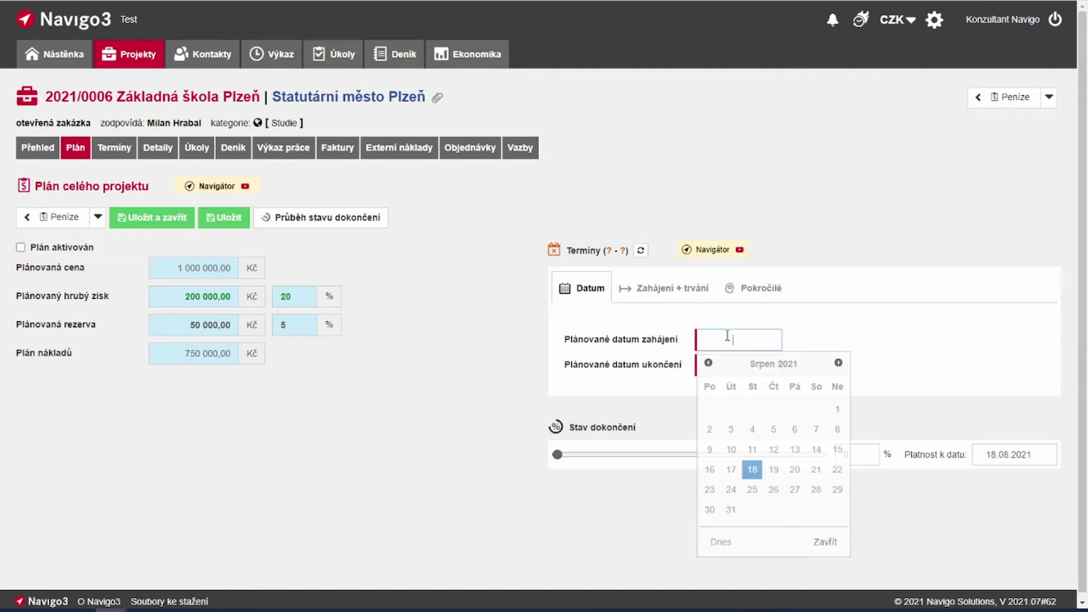
click(819, 338)
click(765, 364)
click(810, 371)
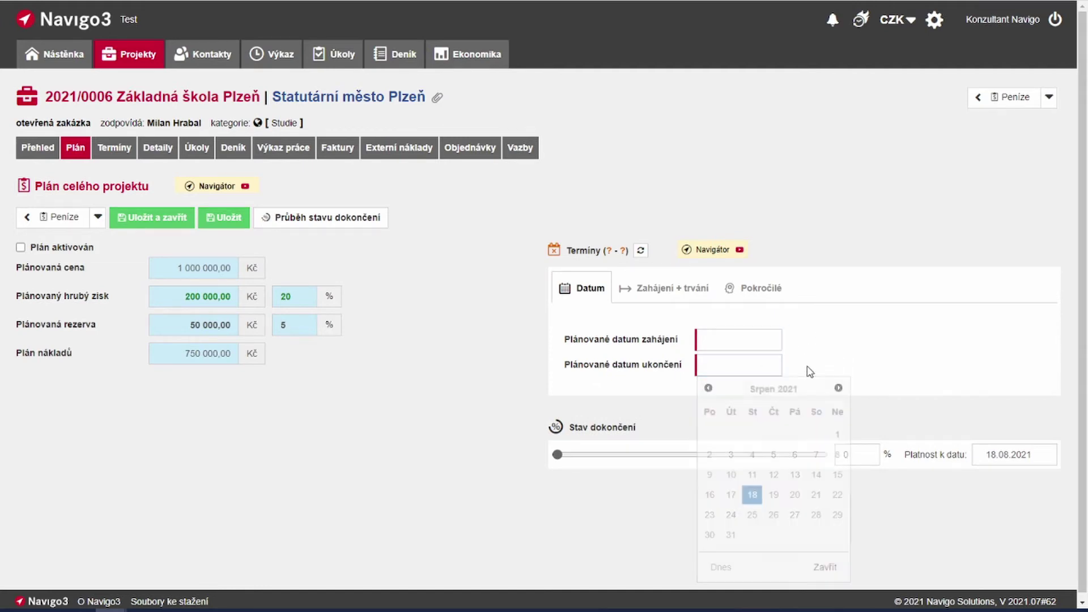
click(669, 291)
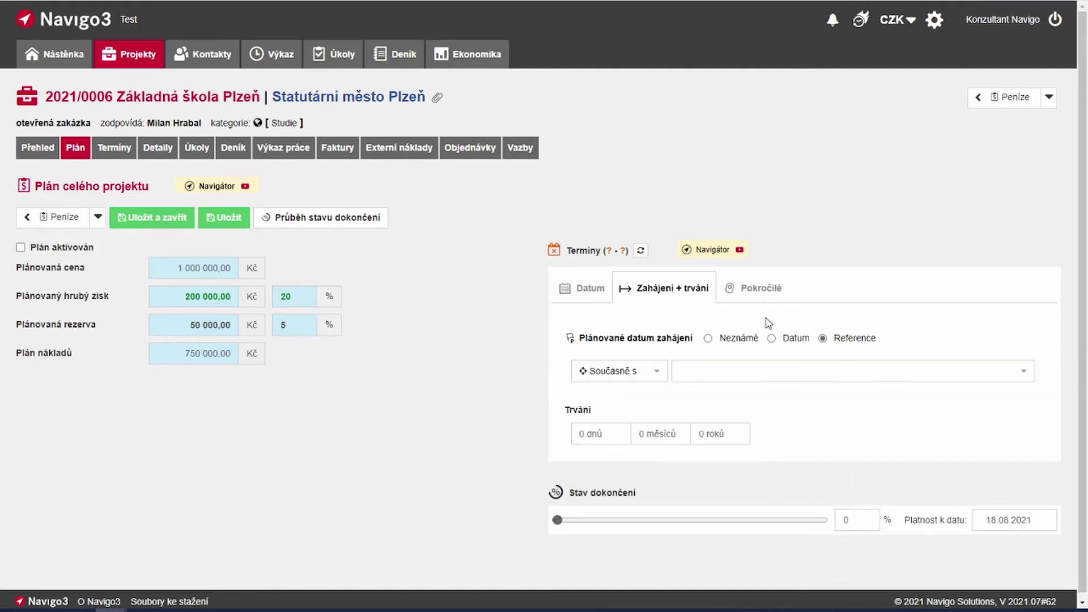
click(765, 372)
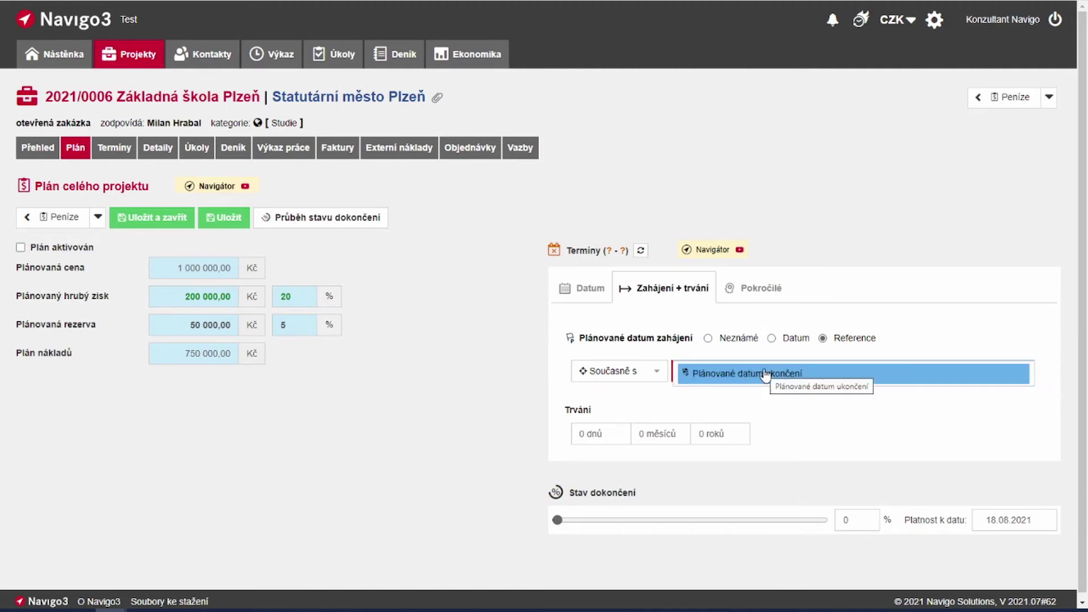
click(773, 339)
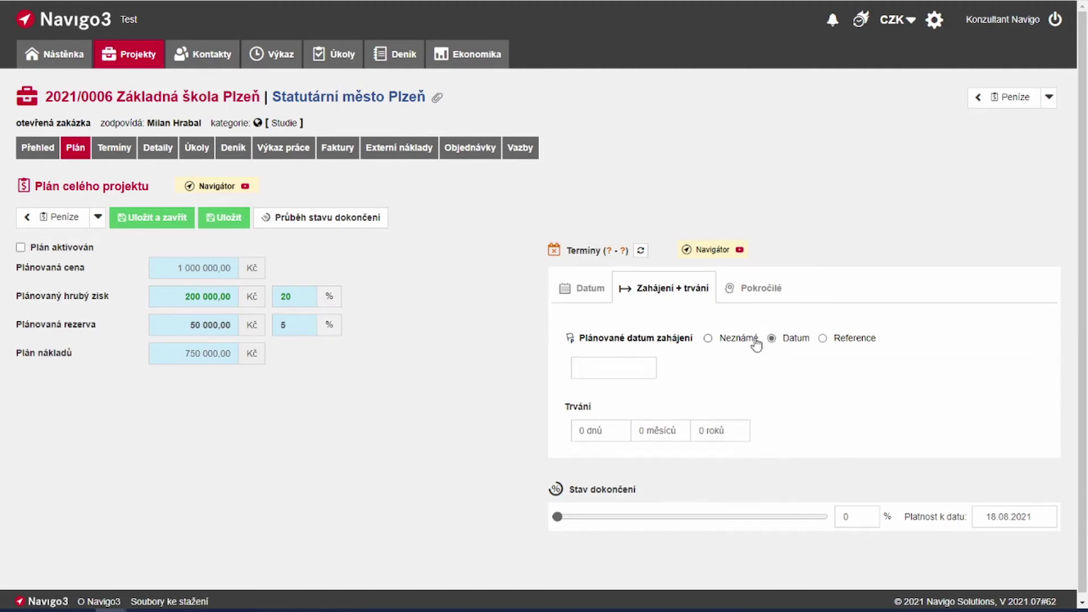
click(739, 339)
click(748, 292)
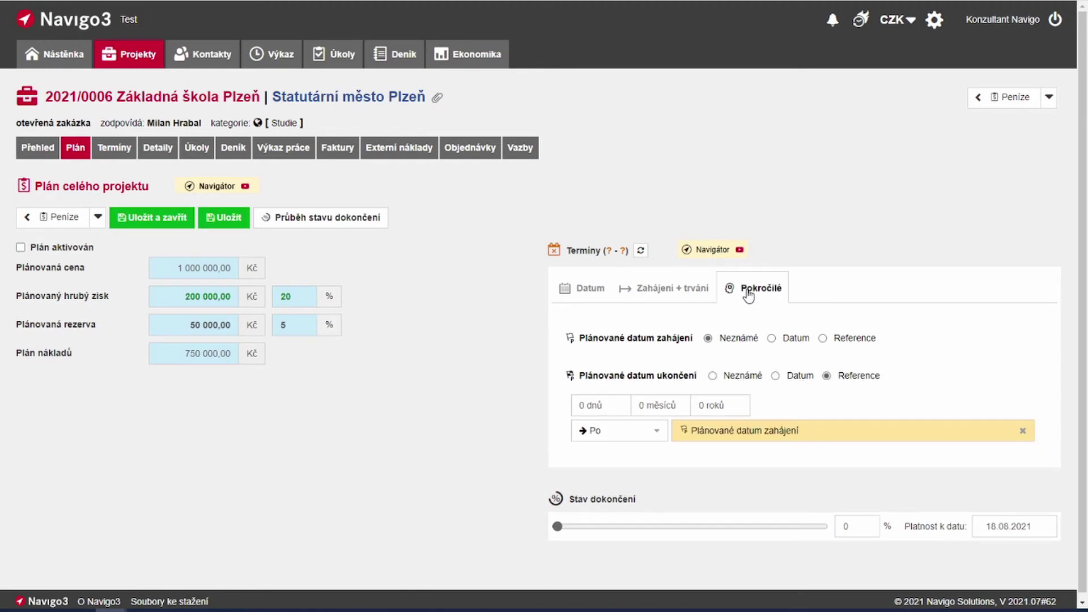
Step: Set the plan's start date to 01.09.2021 and its end date to 31.03.2022
click(585, 290)
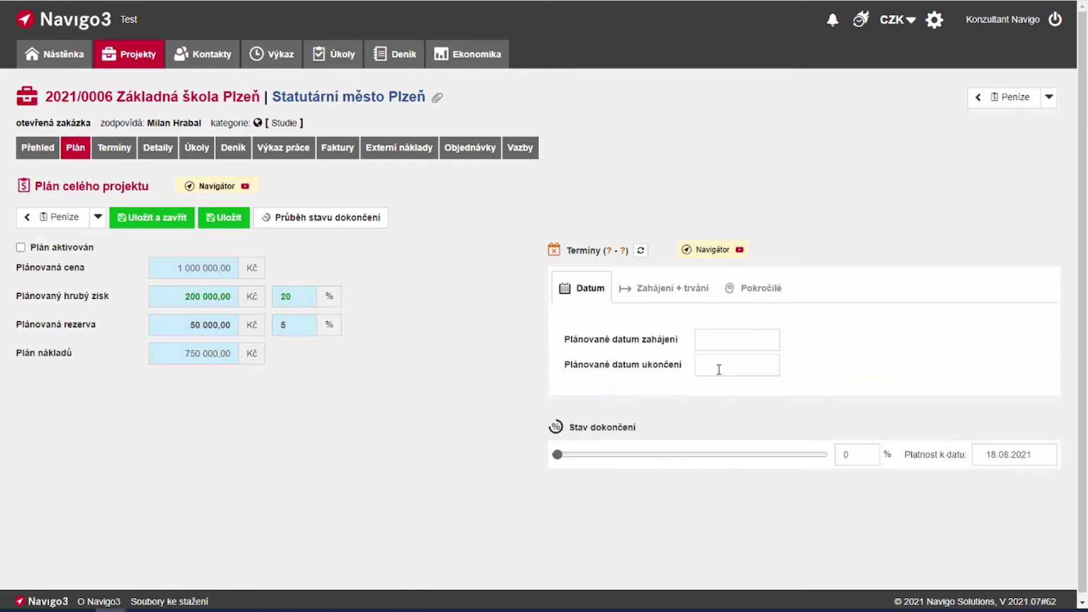
click(734, 342)
click(748, 369)
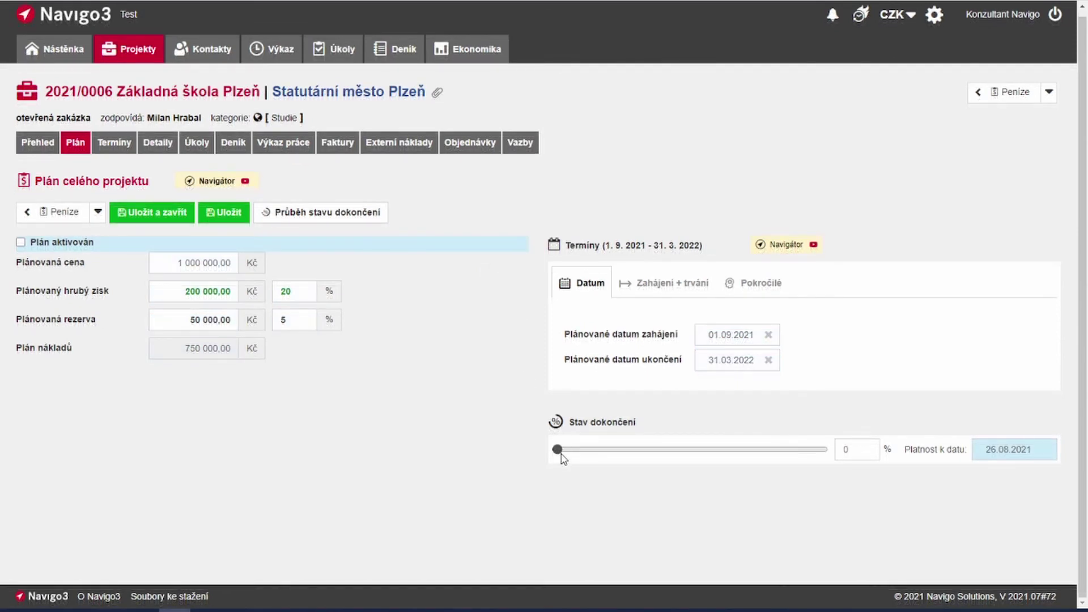
mouse_move(558, 450)
mouse_down()
mouse_move(661, 453)
mouse_move(542, 457)
mouse_up()
click(858, 449)
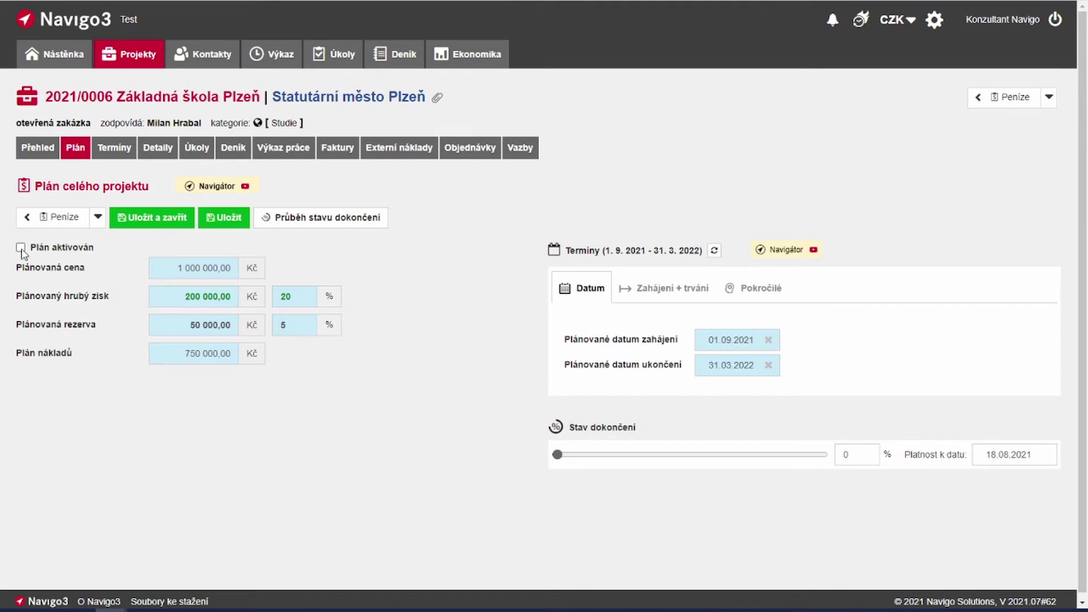
Step: Save and close the whole-project plan, and activate it from the project's money overview
click(151, 217)
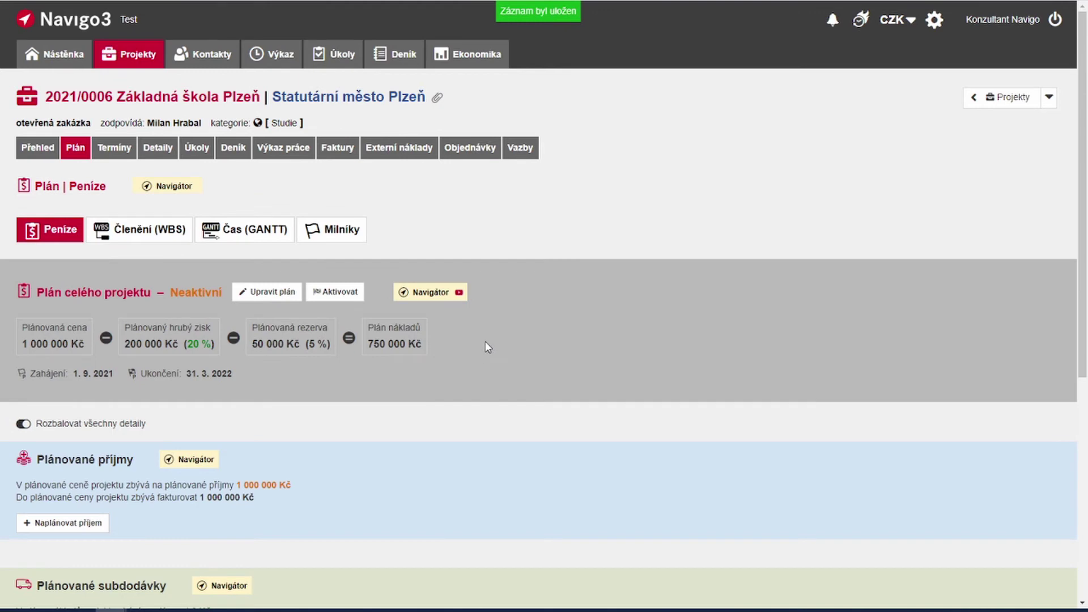
click(351, 294)
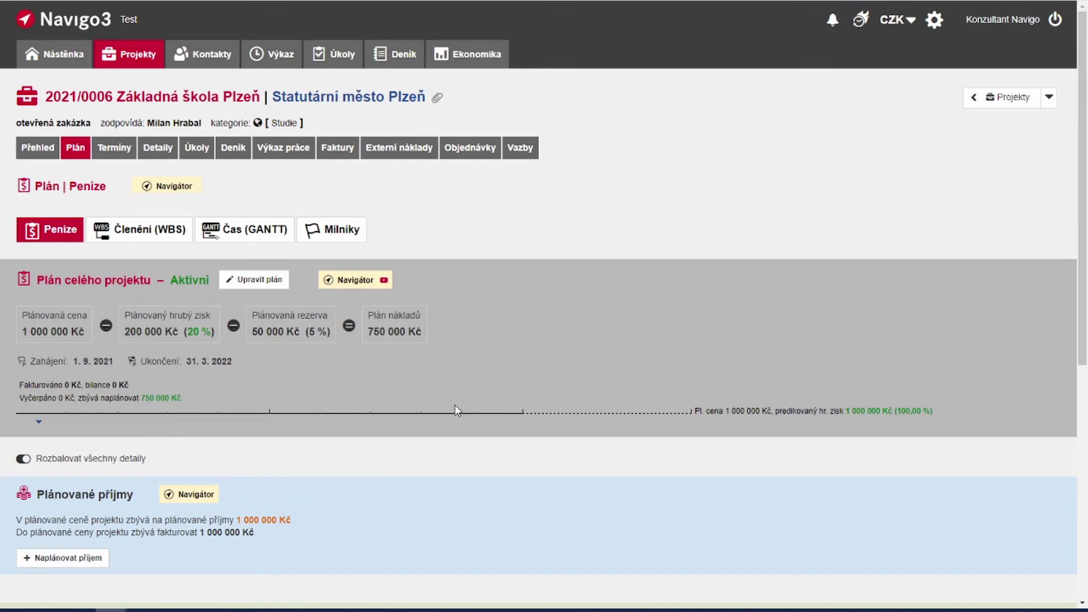
Step: Review the project's money plan, including the sections for planned income, subcontracts, own work, work types and allocations
mouse_move(451, 410)
scroll(487, 287, down, 6)
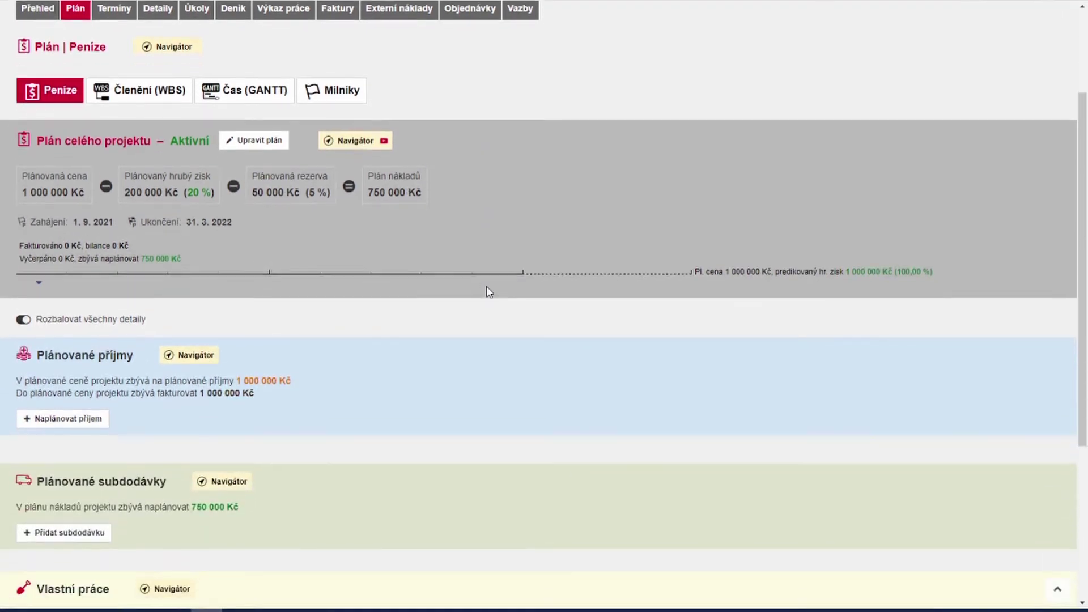
scroll(488, 284, down, 1)
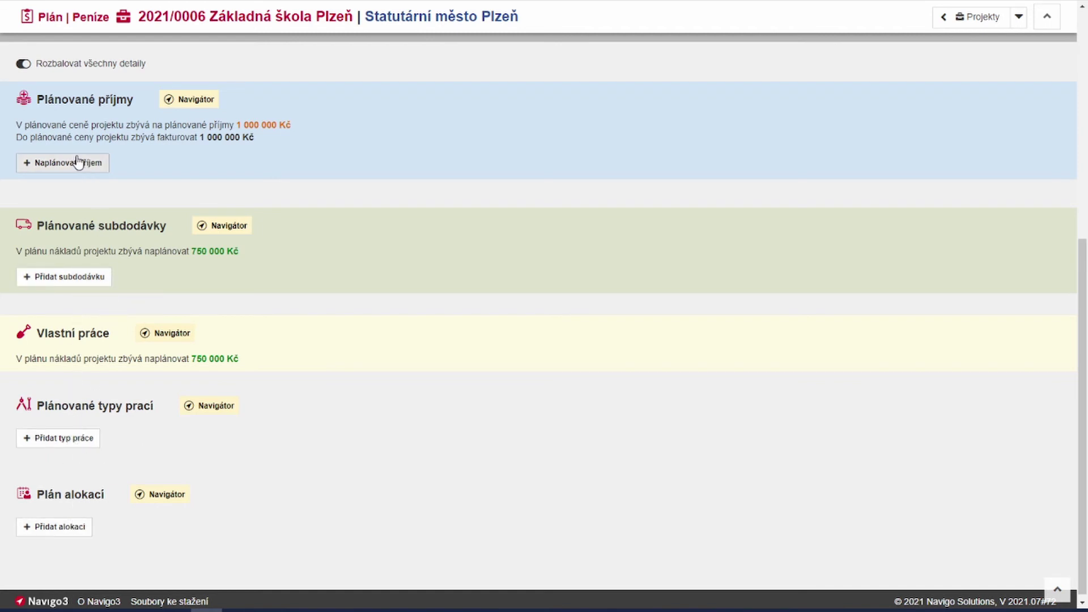
scroll(85, 167, up, 7)
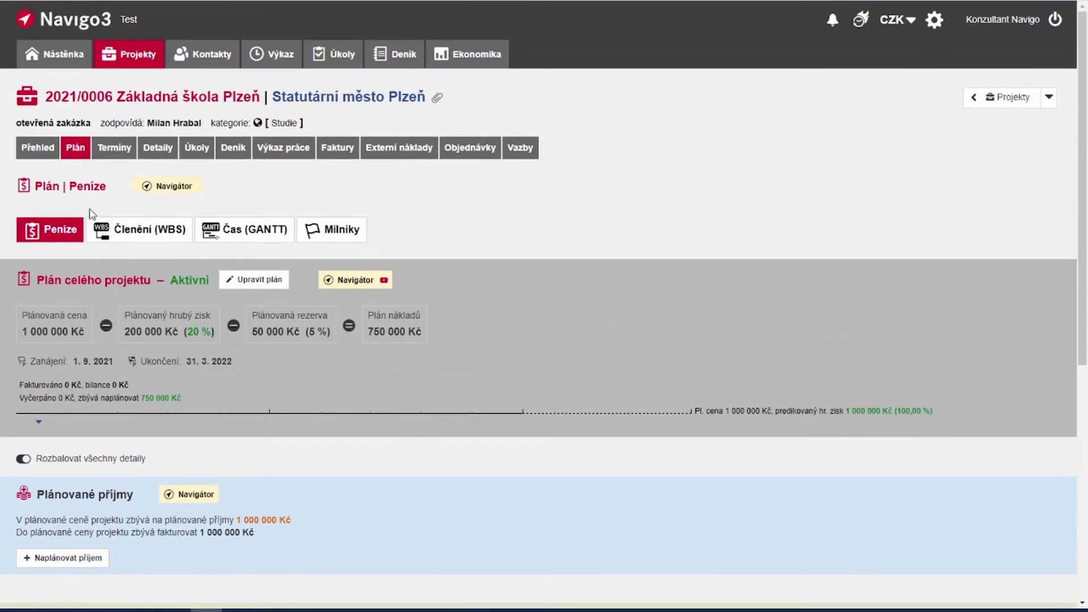
Step: Examine the actions offered for the project in the WBS breakdown, and return to the plan's money view
click(149, 232)
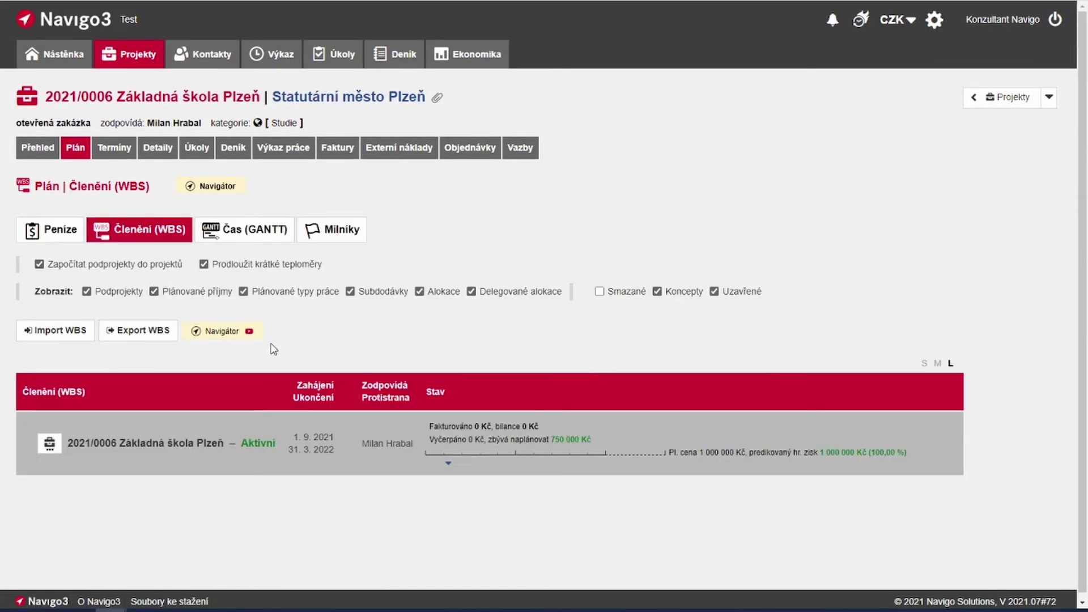
click(49, 439)
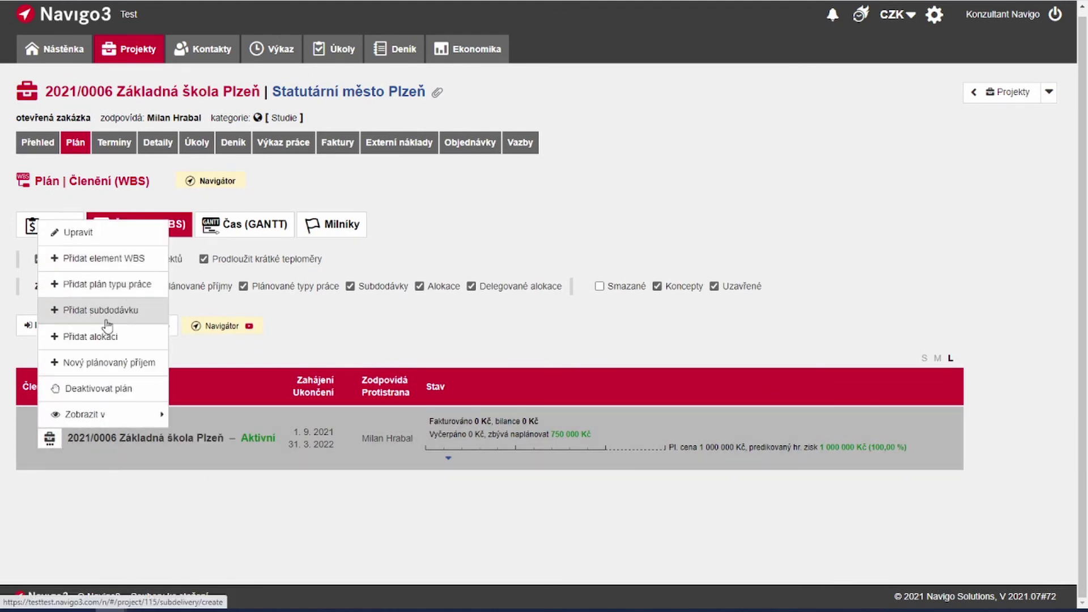
click(296, 326)
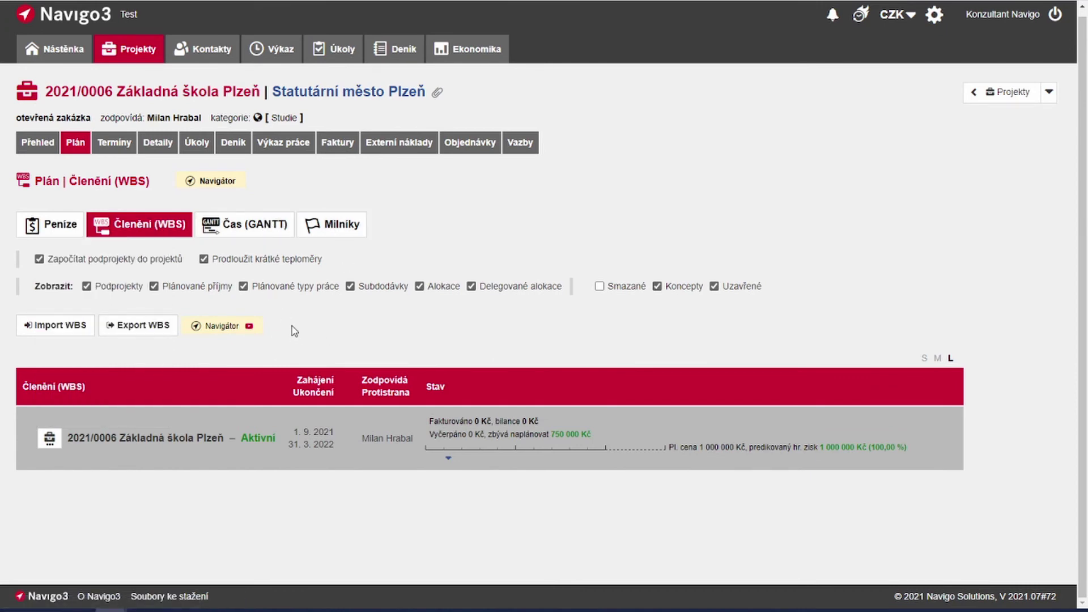
click(56, 226)
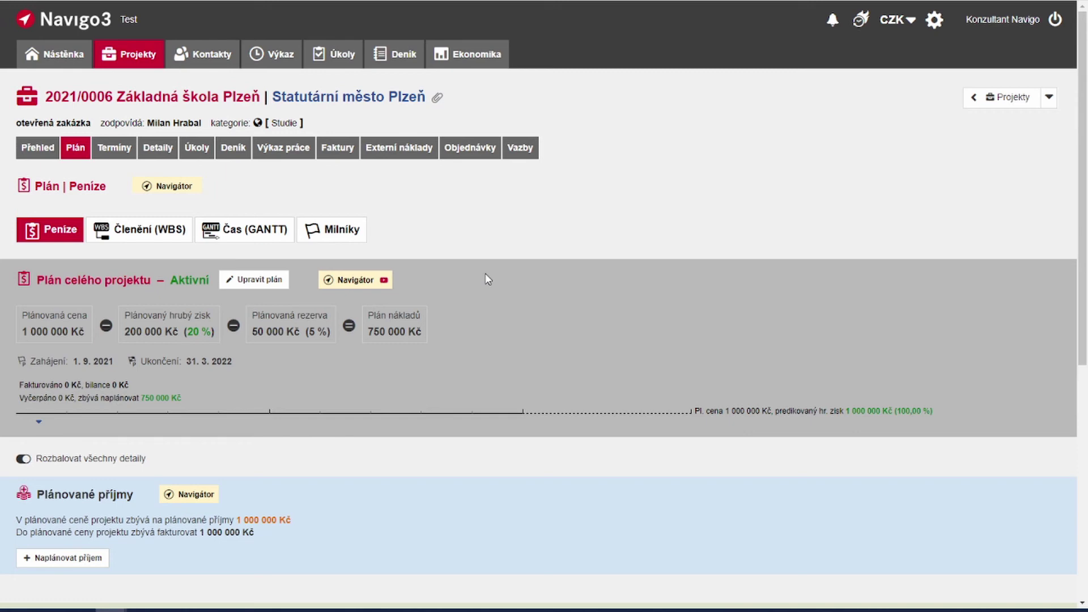
Step: Open the overview of Základná škola Plzeň from the project list and examine its status and earned value (EVM) chart
click(129, 54)
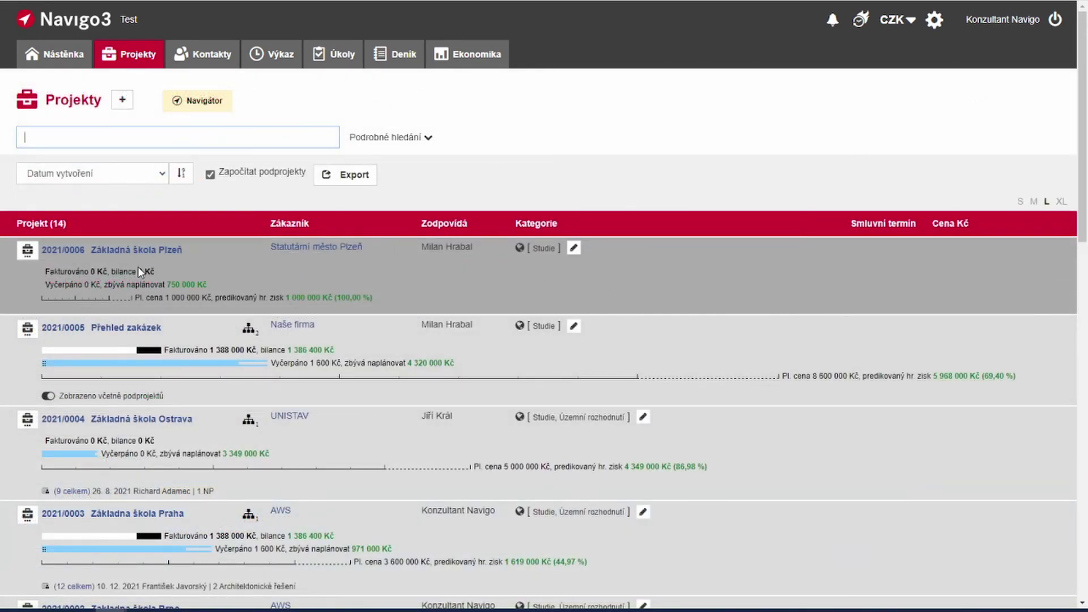
click(31, 254)
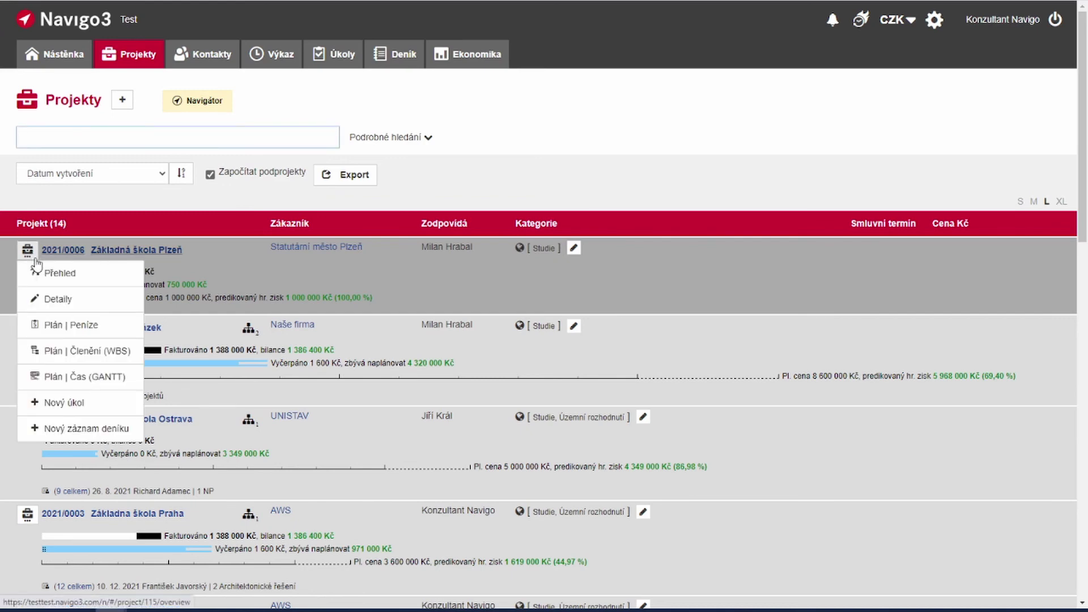
click(60, 273)
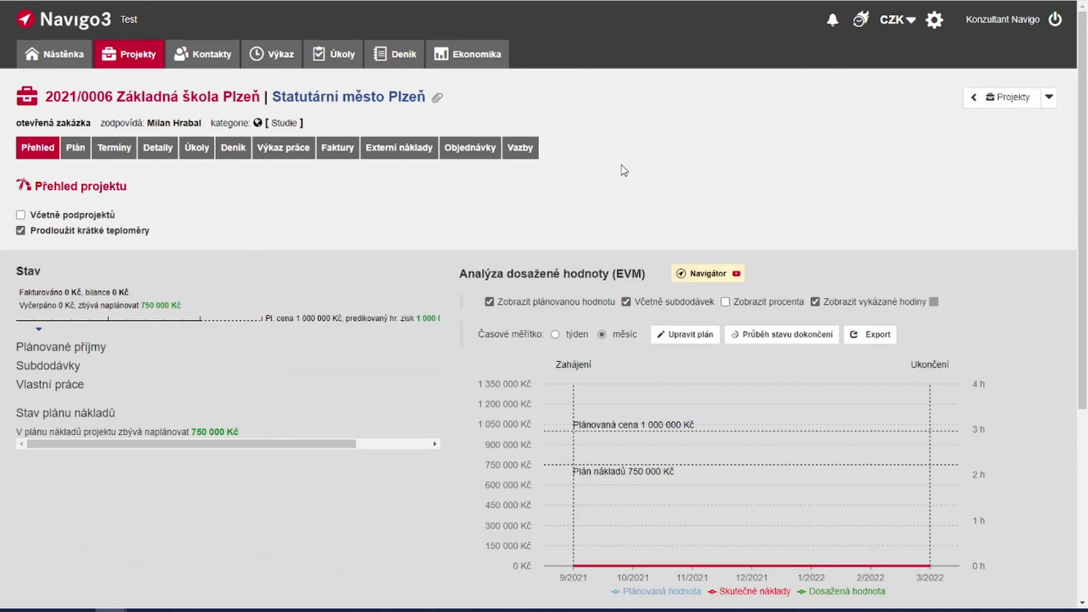
scroll(625, 170, down, 3)
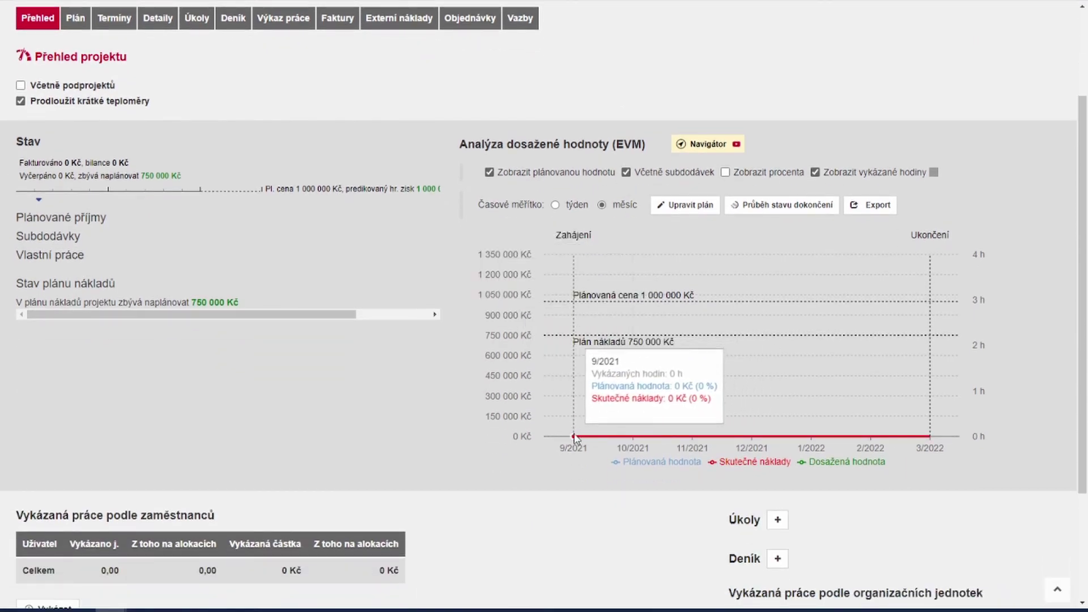
mouse_move(931, 437)
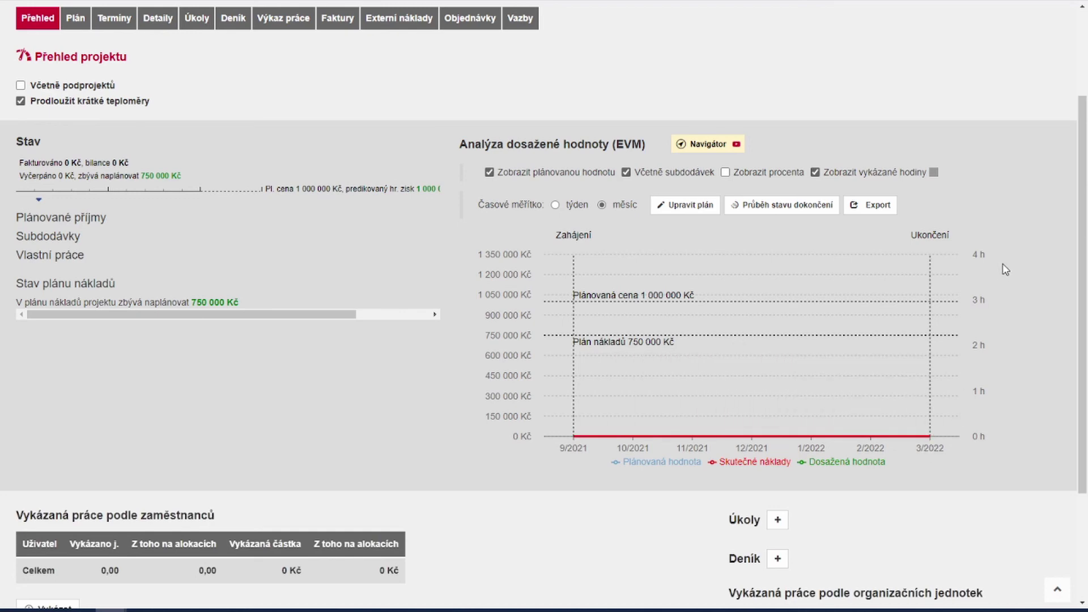
scroll(1003, 270, down, 1)
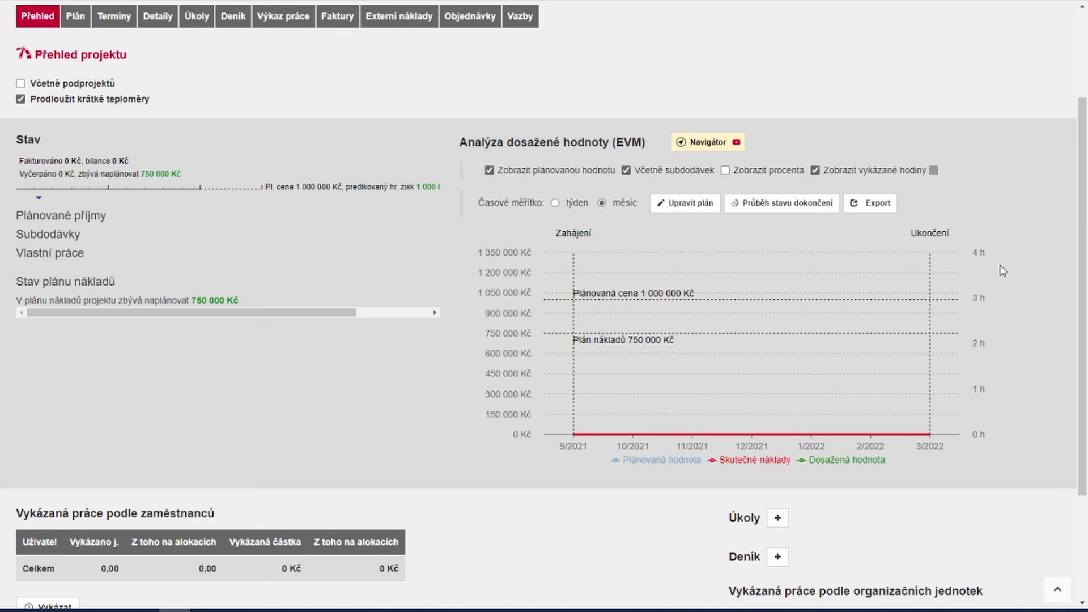
scroll(1003, 270, up, 3)
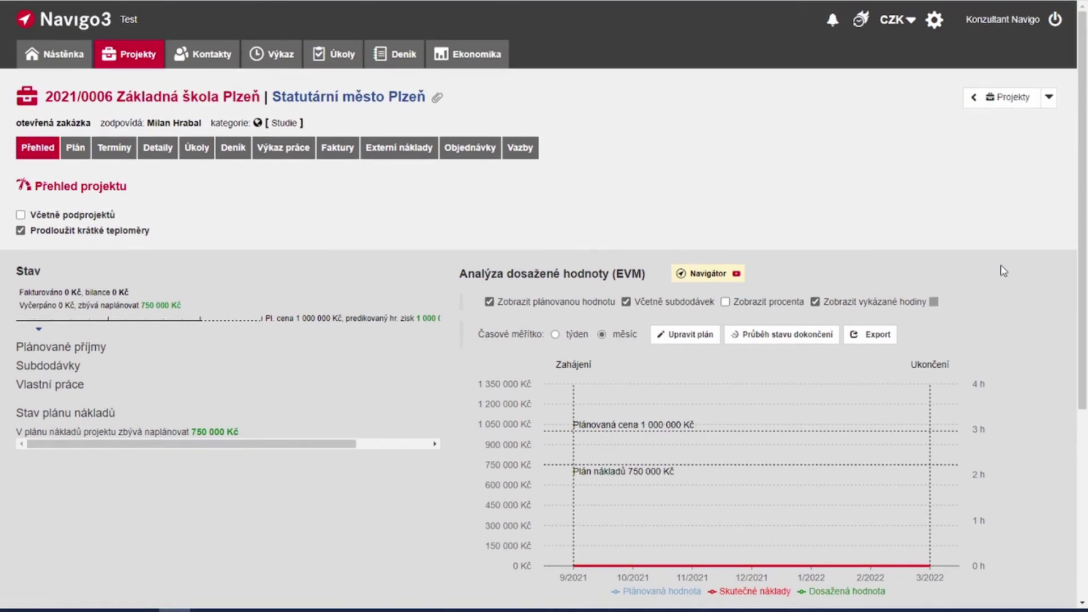
Step: Examine the system-wide plan settings: the recommended minimum gross profit and, by toggling it, the option to activate plans when creating projects
click(940, 32)
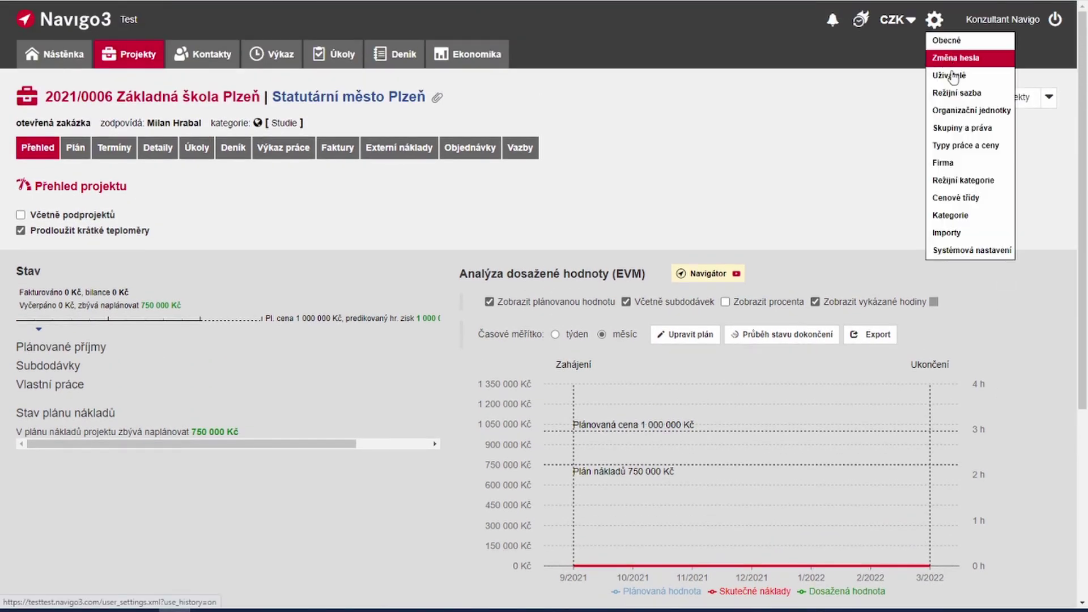
click(955, 253)
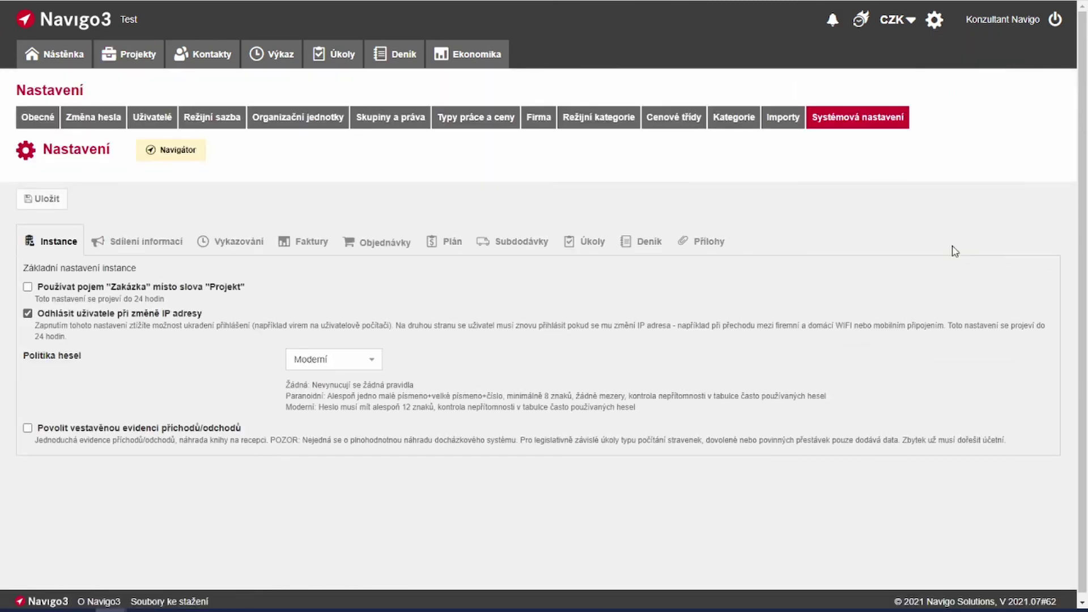
click(456, 245)
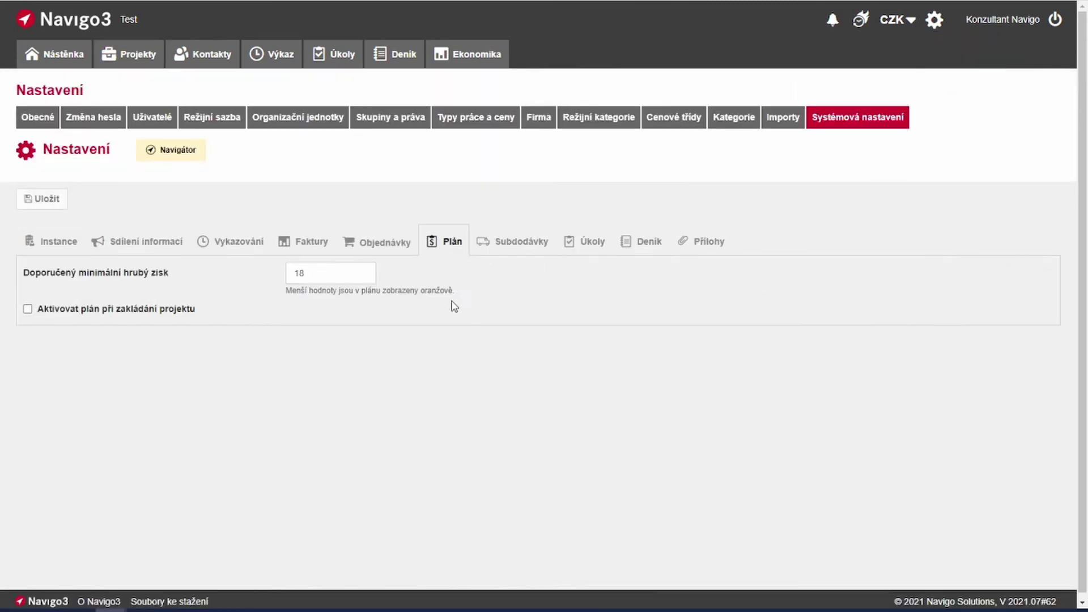
double_click(318, 276)
click(321, 274)
click(28, 310)
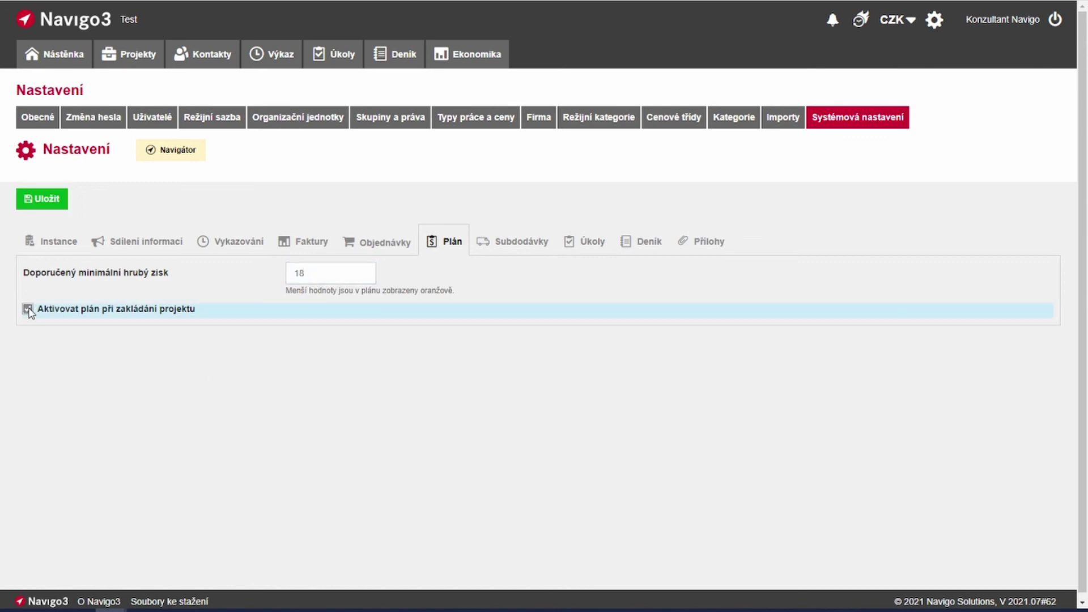
click(28, 310)
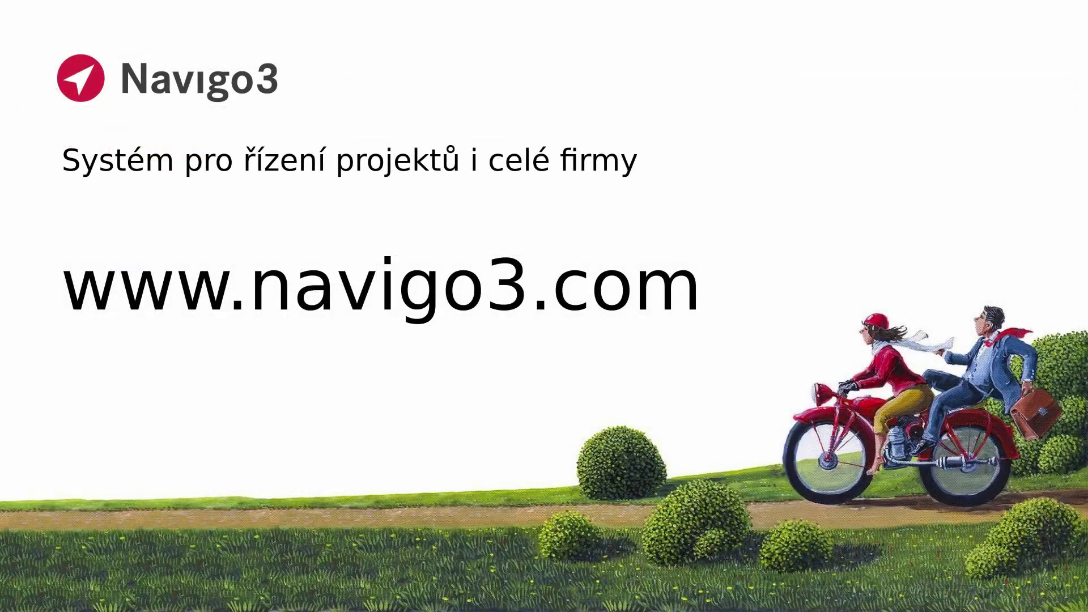